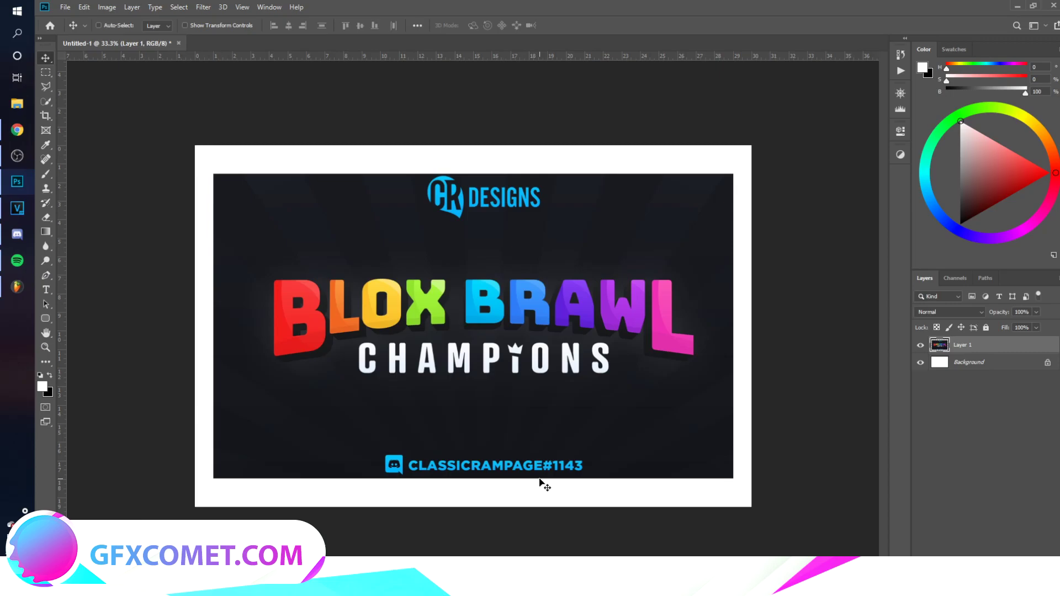
# Hide the reference image layer and fill the Background layer with dark grey 1a1a1a
pyautogui.hotkey('ctrl', '+')
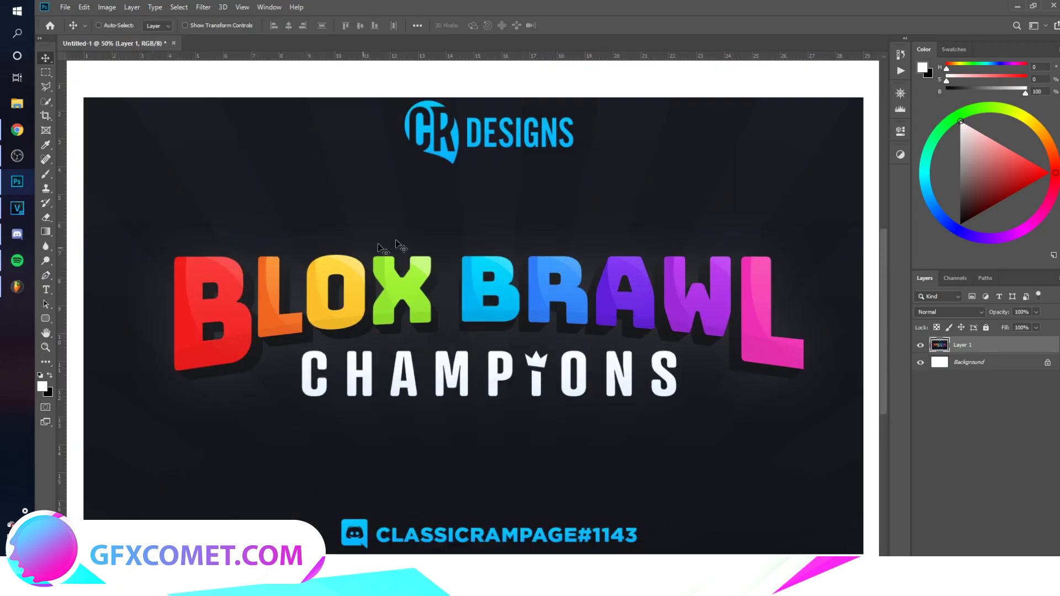
pyautogui.click(969, 362)
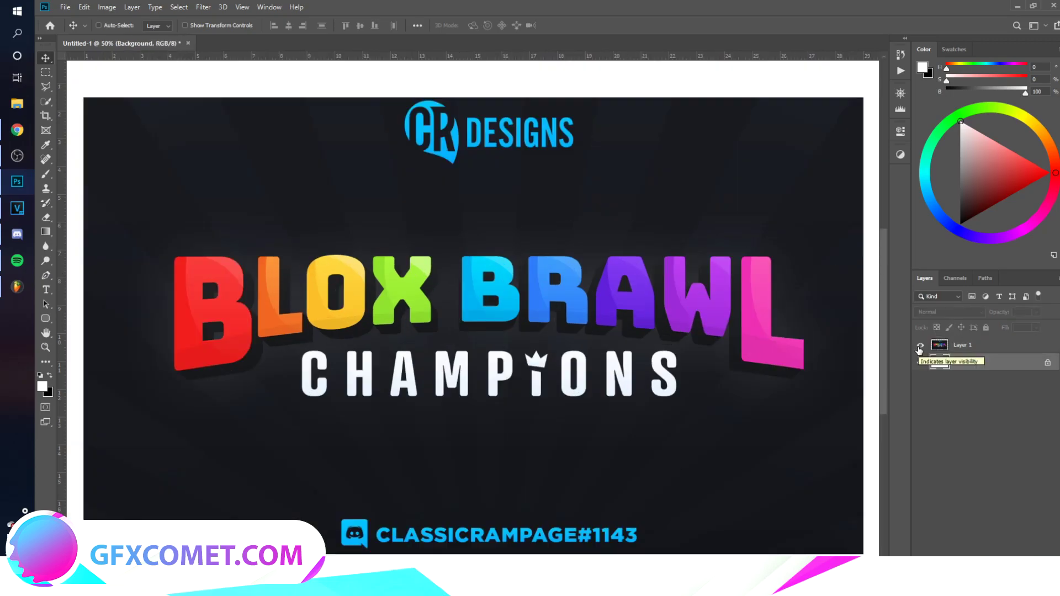
pyautogui.click(920, 346)
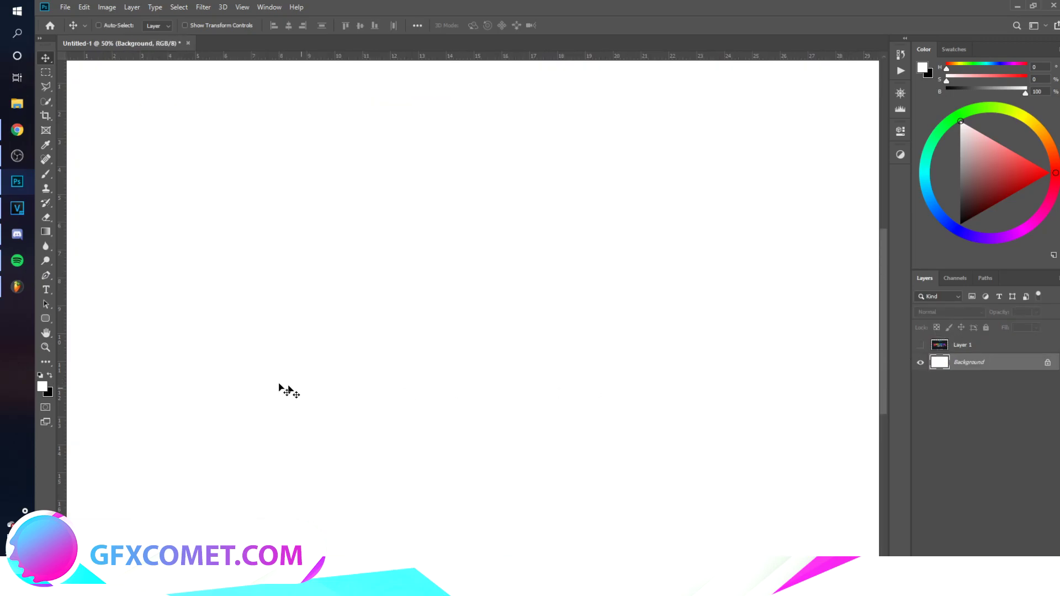
pyautogui.click(42, 383)
pyautogui.moveTo(790, 365); pyautogui.dragTo(715, 357)
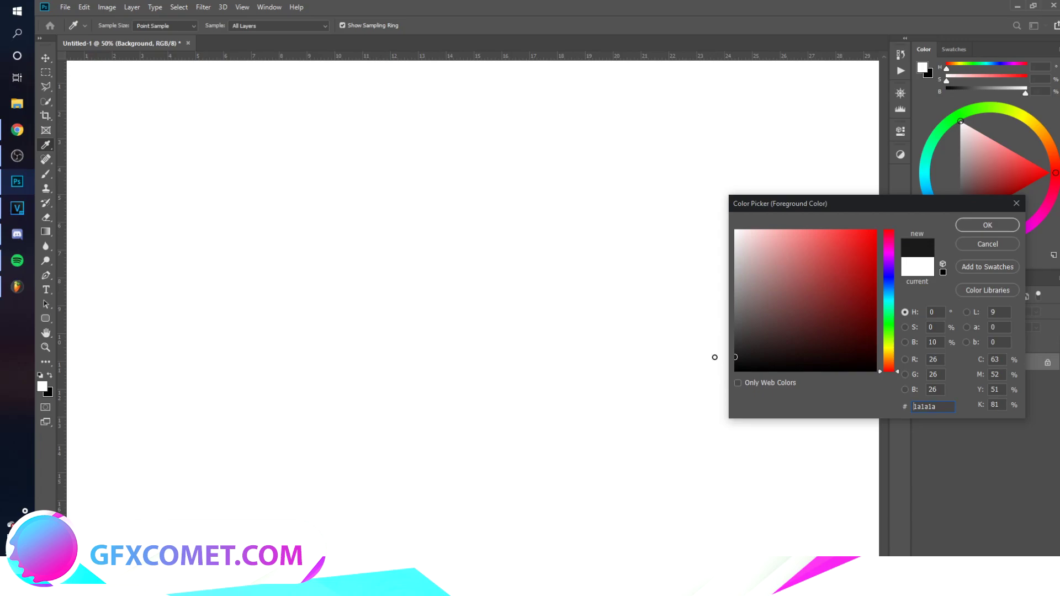
pyautogui.click(976, 227)
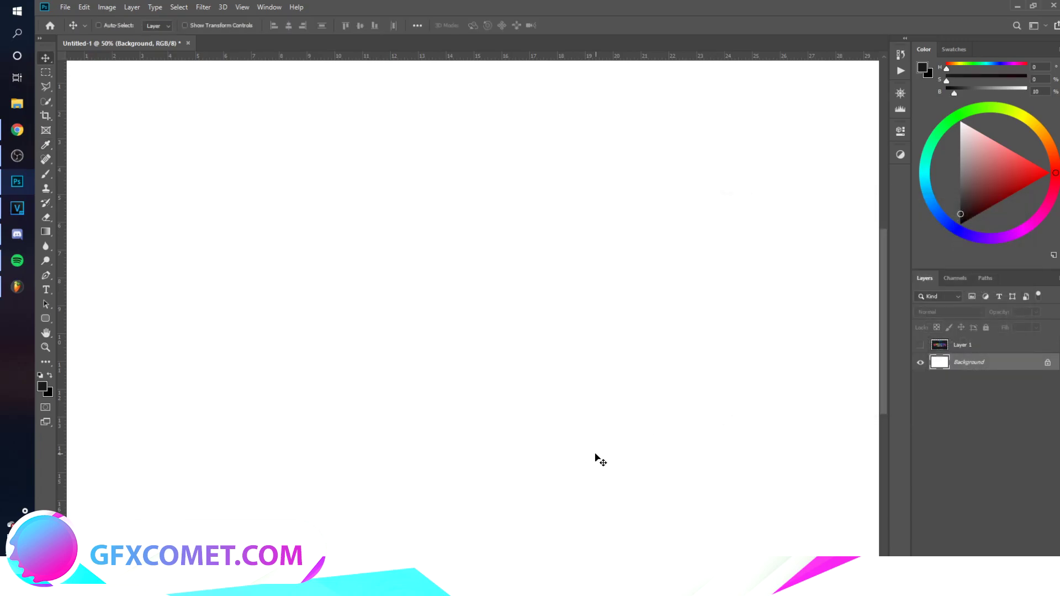
pyautogui.hotkey('alt', 'BackSpace')
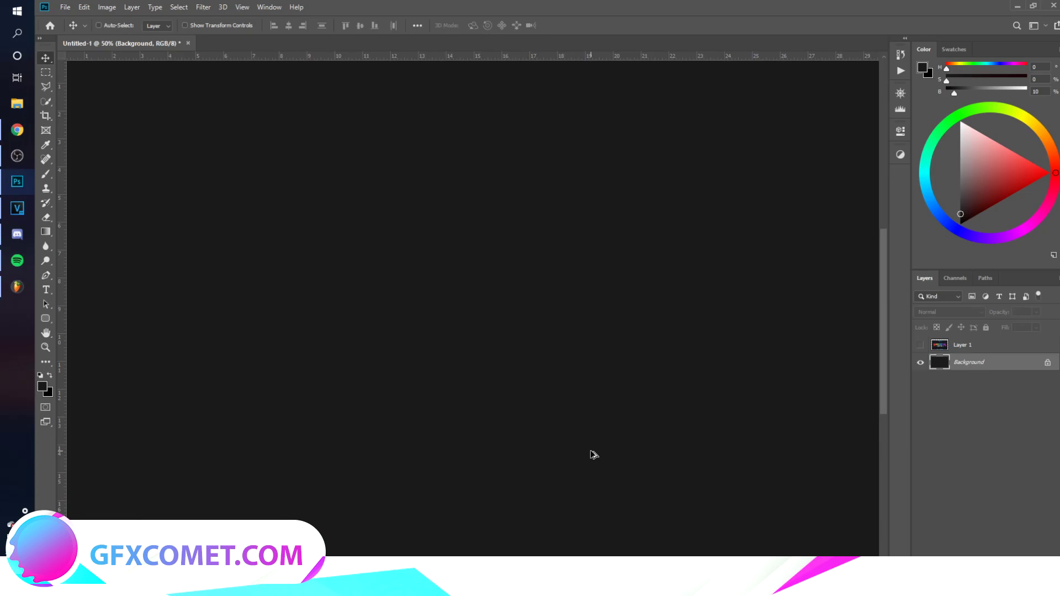
pyautogui.hotkey('ctrl', '-')
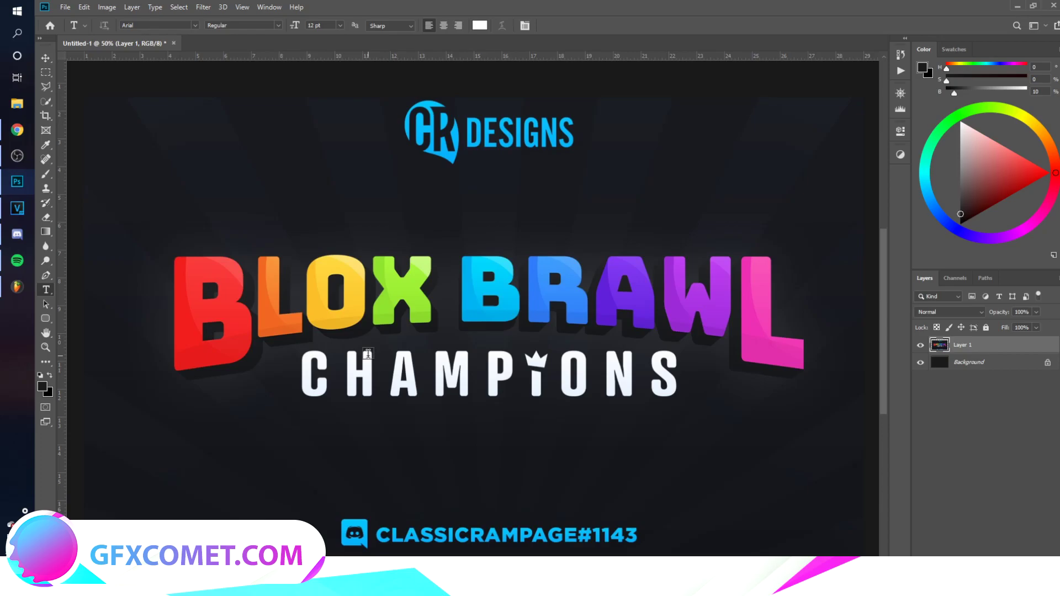
# Add a text layer reading GFX in the Ariston Comic Demo Regular font
pyautogui.click(368, 354)
pyautogui.click(153, 27)
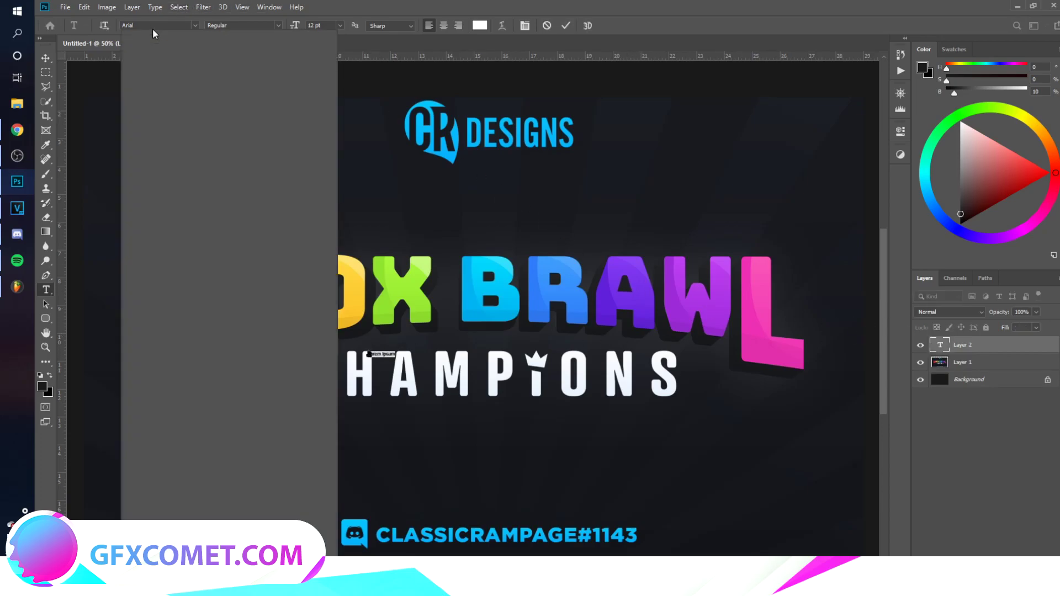
pyautogui.moveTo(154, 26); pyautogui.dragTo(107, 26)
pyautogui.write('ariston')
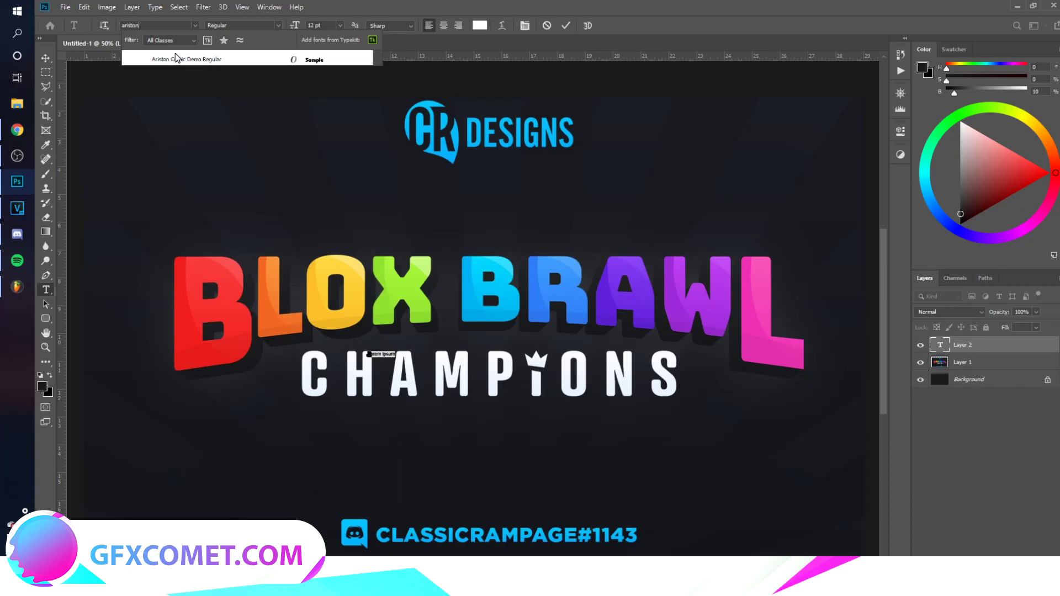
pyautogui.click(170, 59)
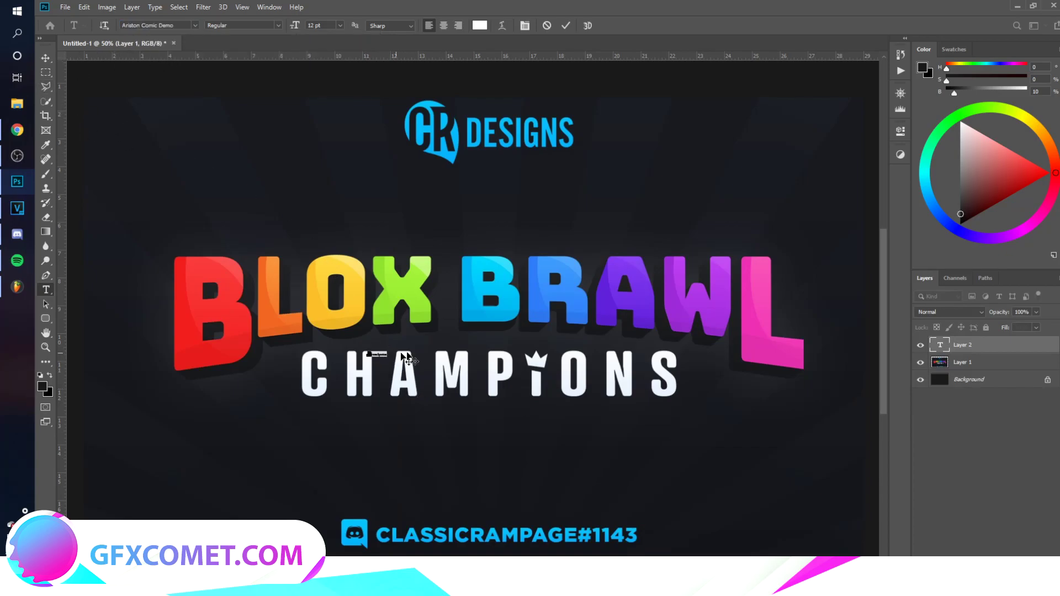
pyautogui.press('BackSpace')
pyautogui.click(1028, 343)
# Enlarge the GFX text to about 3832% and place it below the reference logo's main title
pyautogui.hotkey('ctrl', 't')
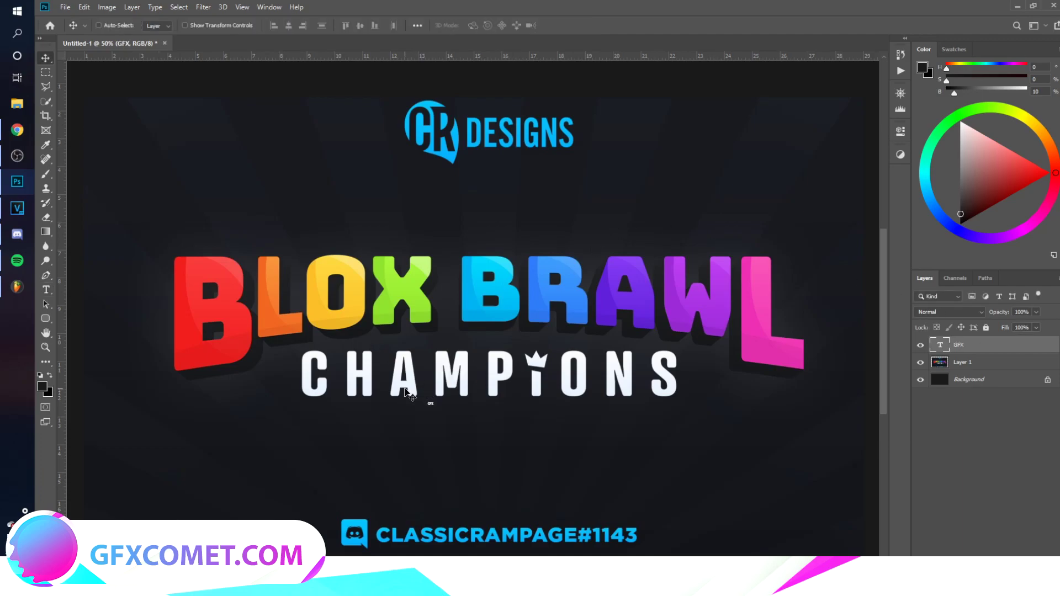
pyautogui.moveTo(437, 396); pyautogui.dragTo(545, 321)
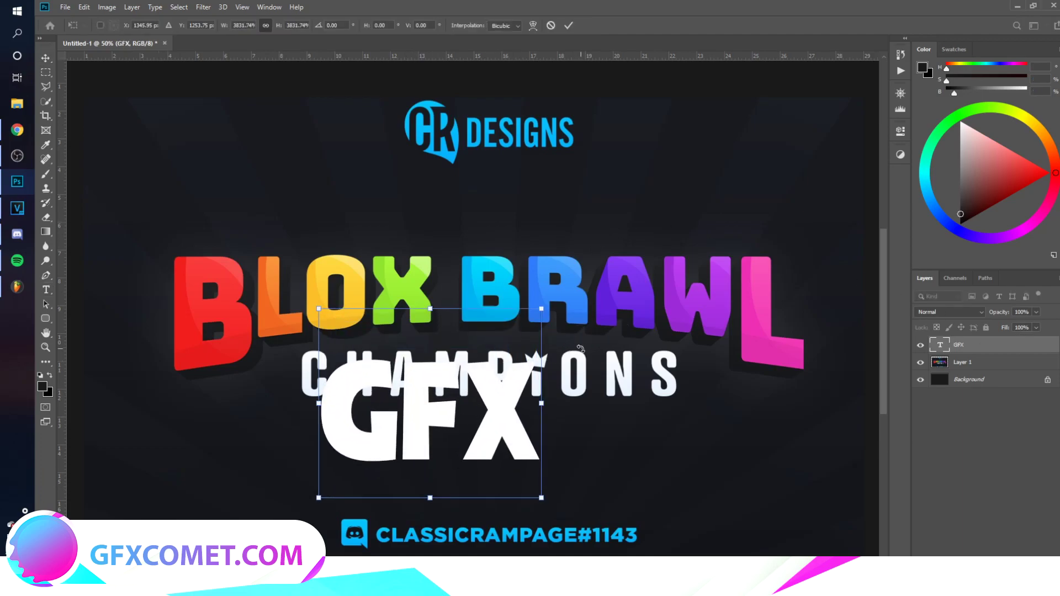
pyautogui.moveTo(508, 410); pyautogui.dragTo(411, 333)
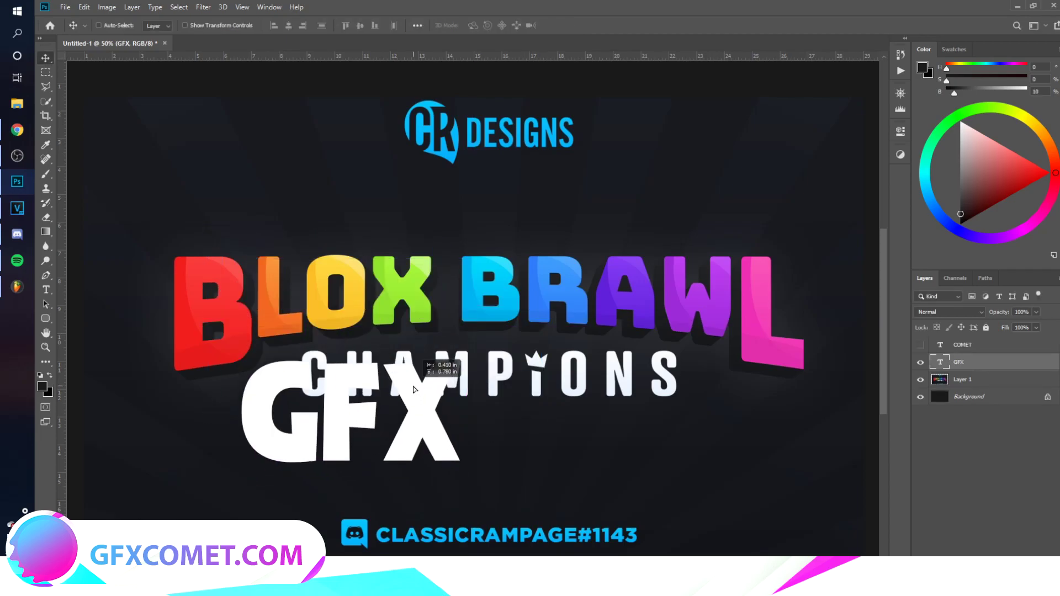
pyautogui.moveTo(416, 389); pyautogui.dragTo(393, 404)
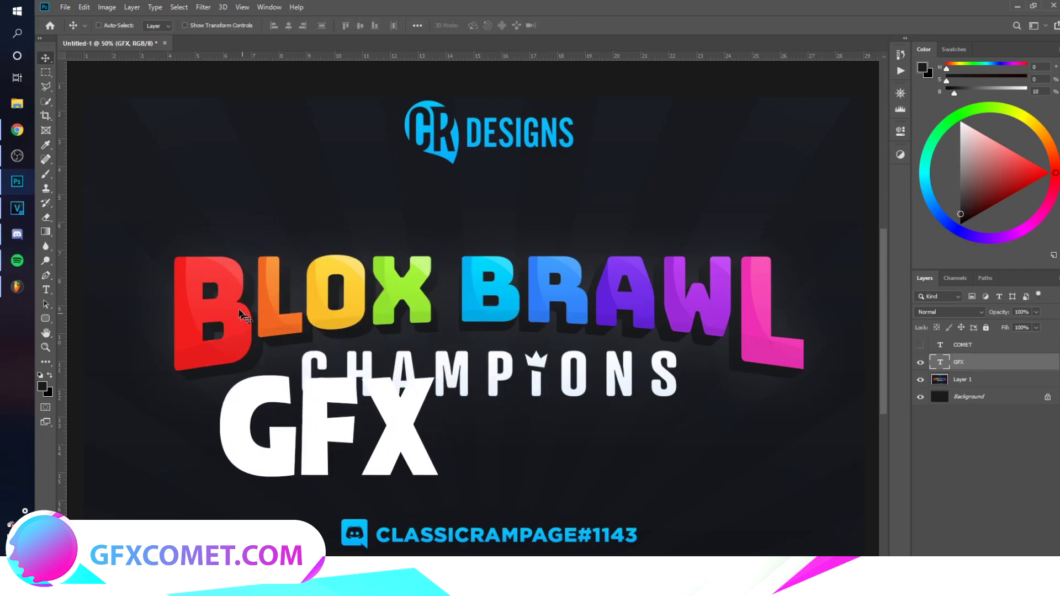
pyautogui.moveTo(436, 418); pyautogui.dragTo(535, 389)
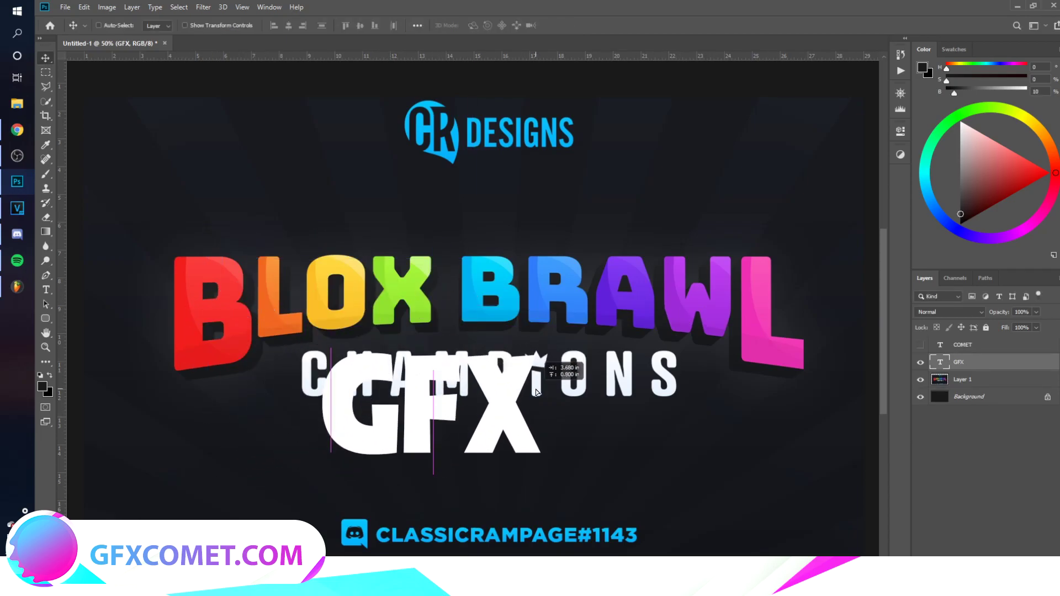
# Recolor the G of the GFX text red (f21e1d), sampled from the reference logo's B
pyautogui.doubleClick(533, 394)
pyautogui.click(479, 26)
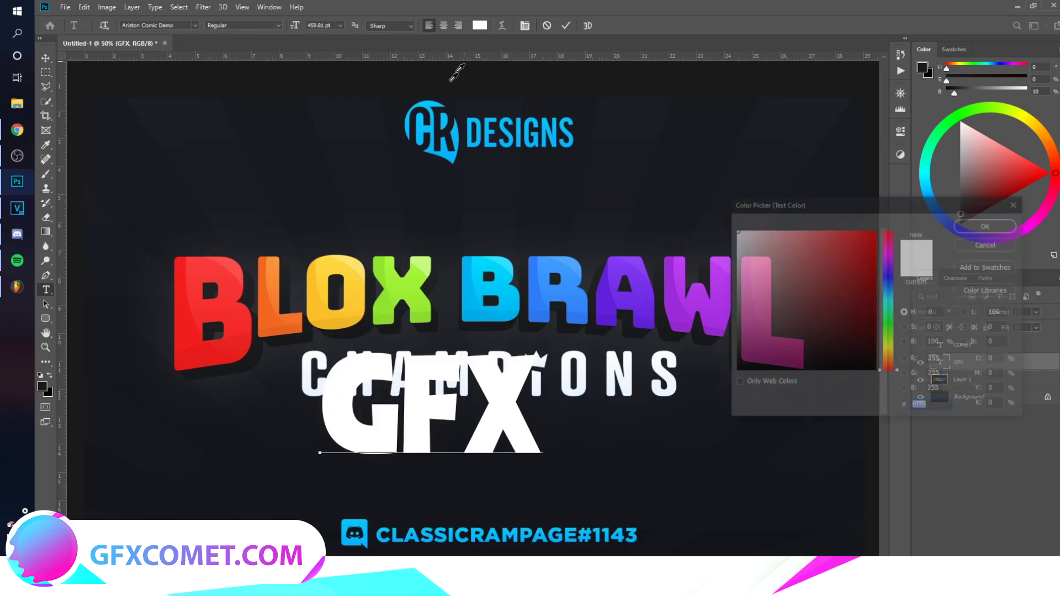
pyautogui.click(213, 342)
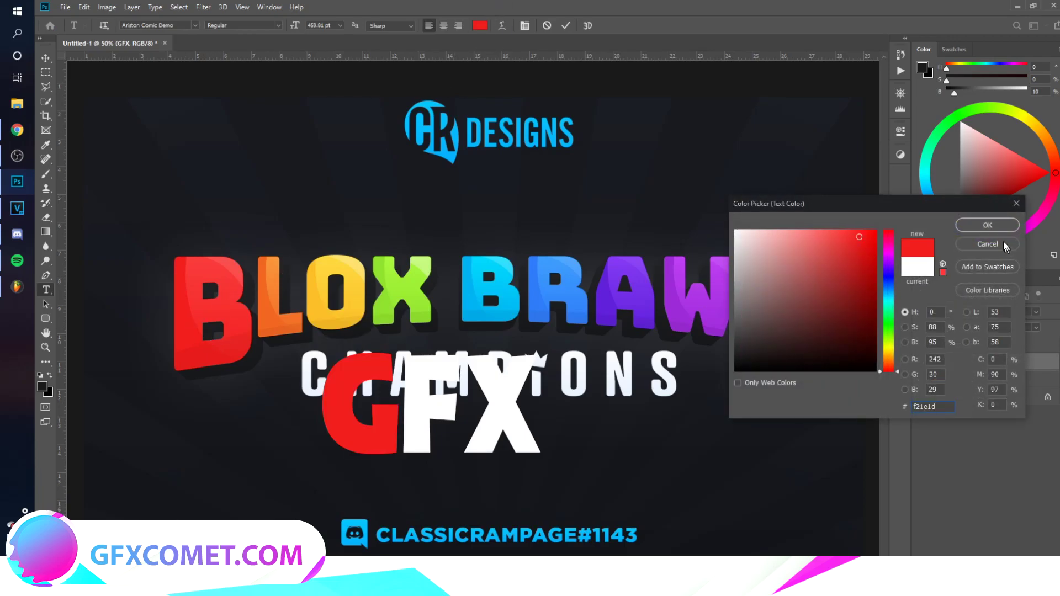
pyautogui.click(999, 225)
# Recolor the F orange (f26722) and the X yellow (fcbf28), sampled from the reference logo's L and O
pyautogui.moveTo(403, 377); pyautogui.dragTo(442, 373)
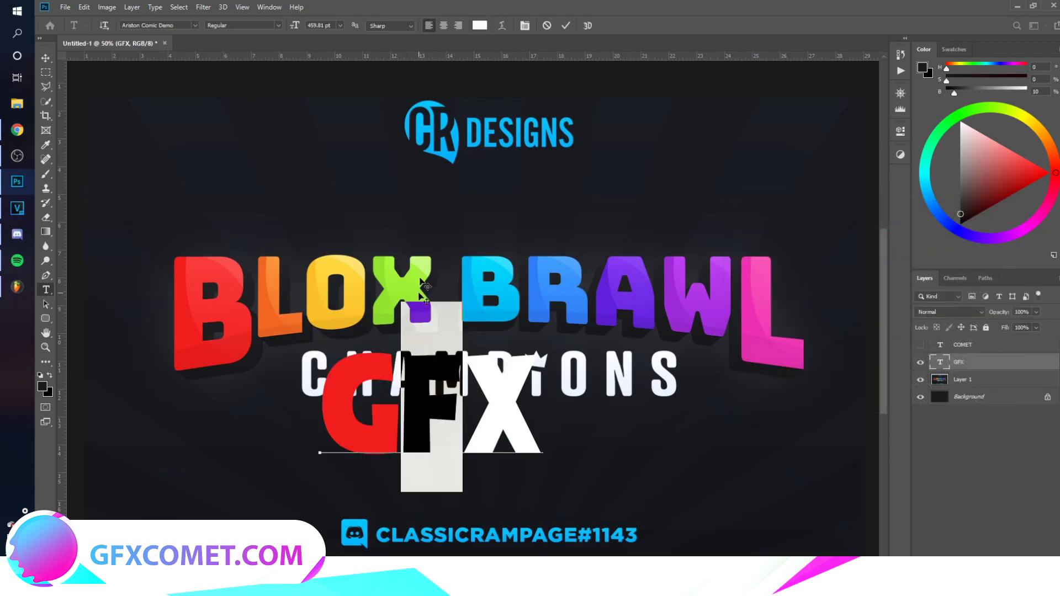
pyautogui.click(479, 26)
pyautogui.click(265, 268)
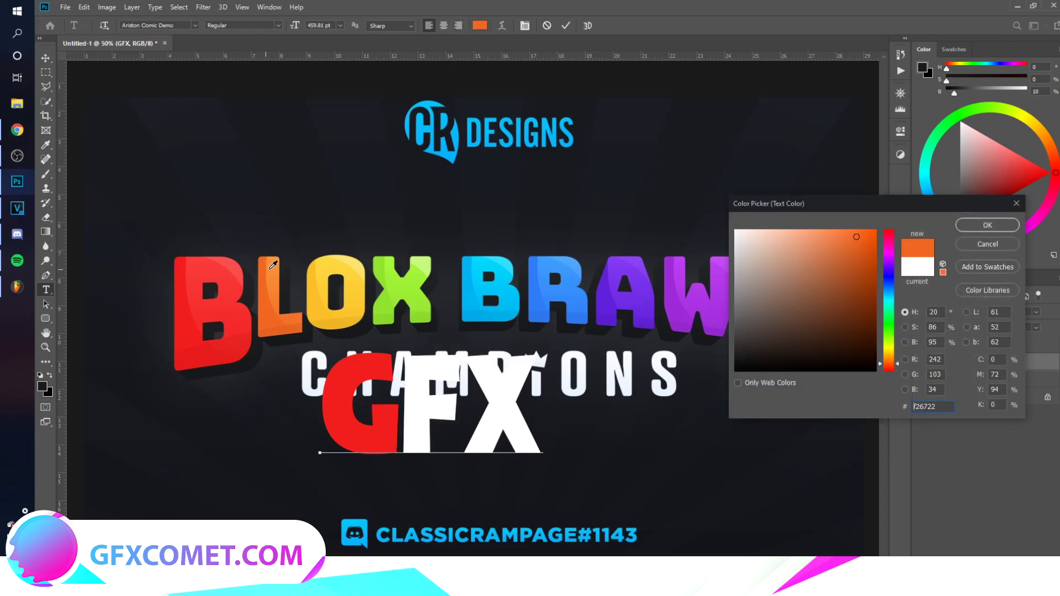
pyautogui.click(988, 225)
pyautogui.moveTo(496, 412); pyautogui.dragTo(521, 407)
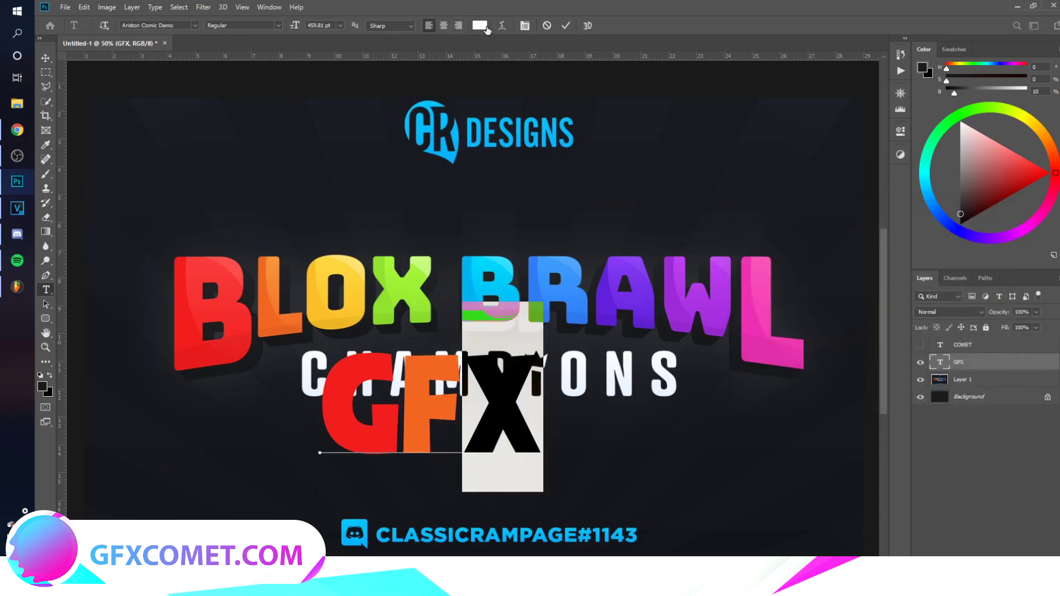
pyautogui.click(485, 27)
pyautogui.click(318, 273)
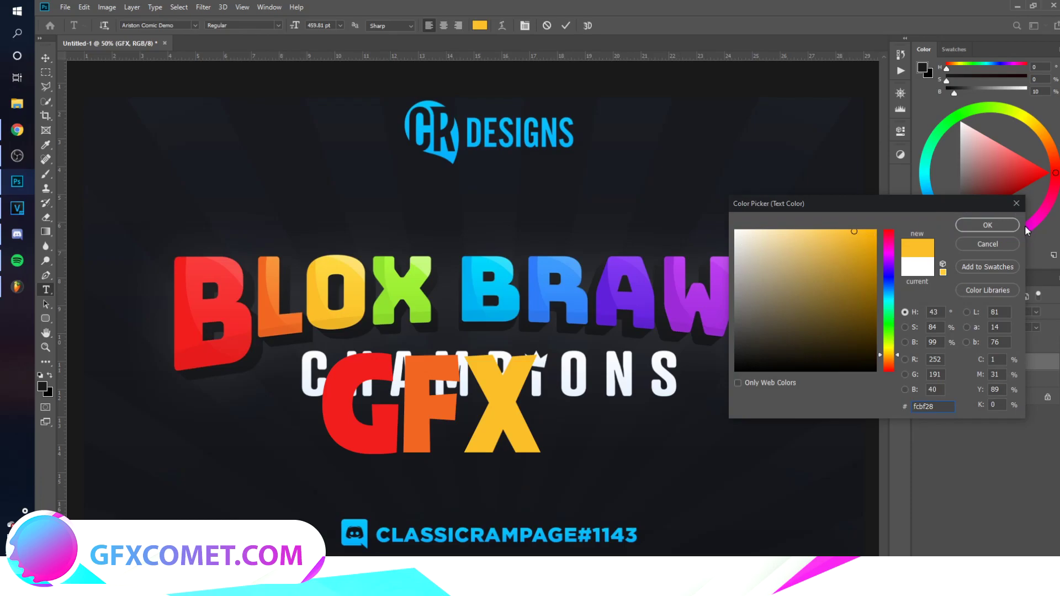
pyautogui.click(988, 224)
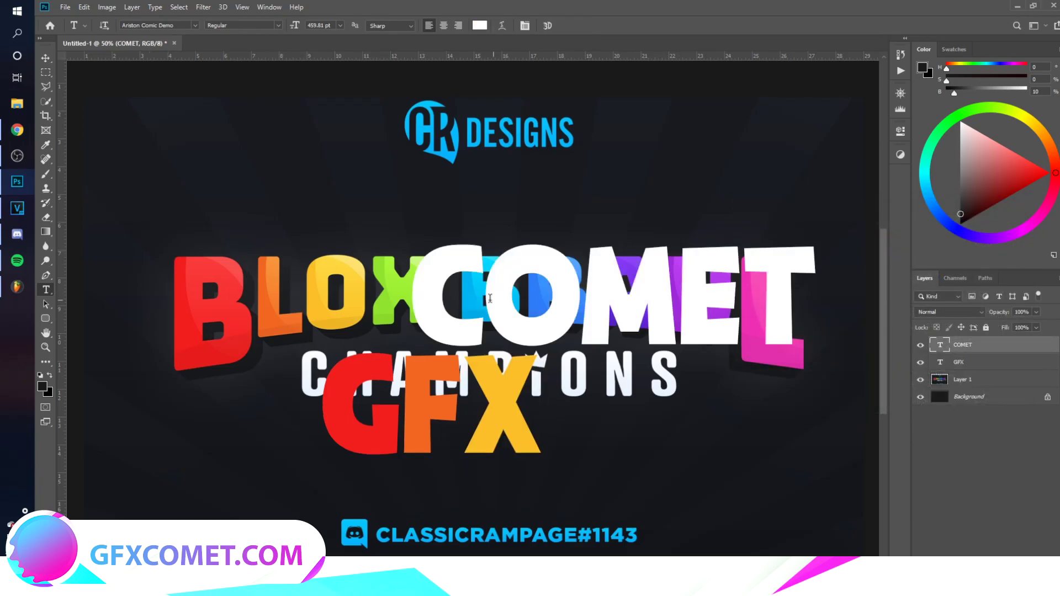
# Recolor the C of the COMET text green and the O cyan, sampled from the reference logo
pyautogui.click(479, 25)
pyautogui.click(392, 285)
pyautogui.click(987, 225)
pyautogui.moveTo(487, 296); pyautogui.dragTo(676, 295)
pyautogui.click(480, 26)
pyautogui.click(472, 296)
pyautogui.click(988, 224)
# Recolor the M of COMET violet and the E purple, sampled from the reference logo
pyautogui.click(479, 25)
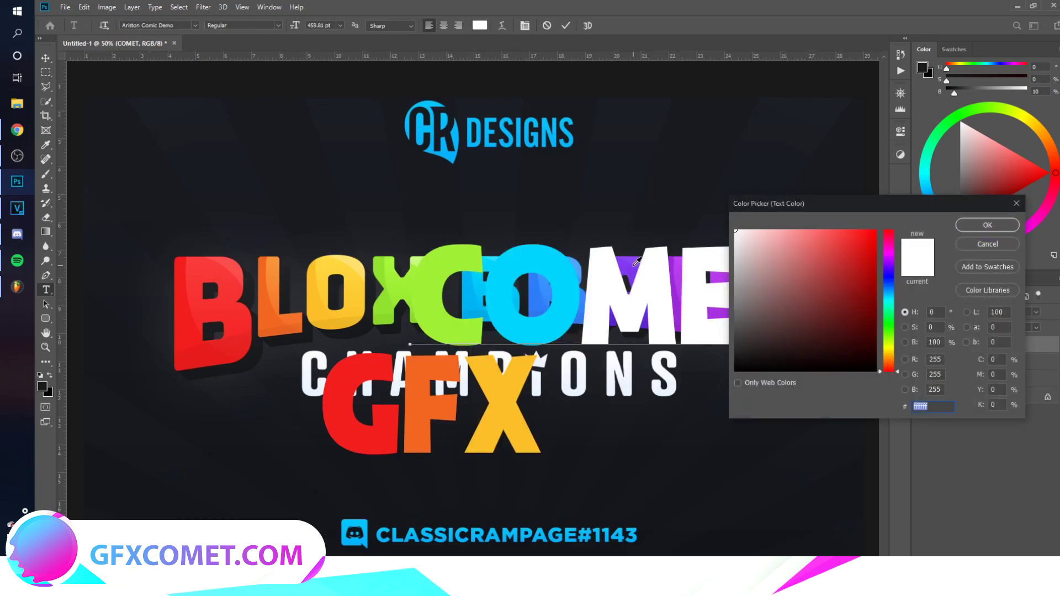
pyautogui.click(480, 25)
pyautogui.click(676, 266)
pyautogui.click(985, 225)
# Recolor the T of COMET pink (RGB 239, 48, 180), sampled from the reference logo's final L
pyautogui.moveTo(743, 299); pyautogui.dragTo(815, 299)
pyautogui.click(479, 26)
pyautogui.click(761, 303)
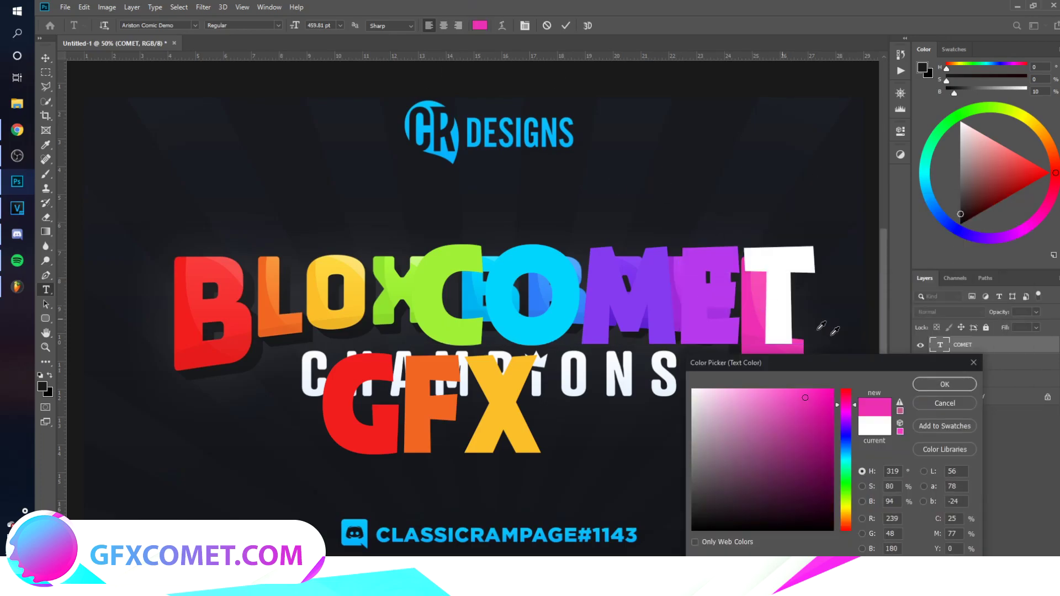
pyautogui.click(945, 384)
# Shift the GFX text slightly and hide both the COMET and GFX text layers
pyautogui.click(946, 367)
pyautogui.click(920, 345)
pyautogui.press('v')
pyautogui.moveTo(539, 444); pyautogui.dragTo(476, 369)
pyautogui.moveTo(454, 296); pyautogui.dragTo(408, 258)
pyautogui.press('m')
pyautogui.press('v')
pyautogui.hotkey('ctrl', 'z')
pyautogui.click(921, 362)
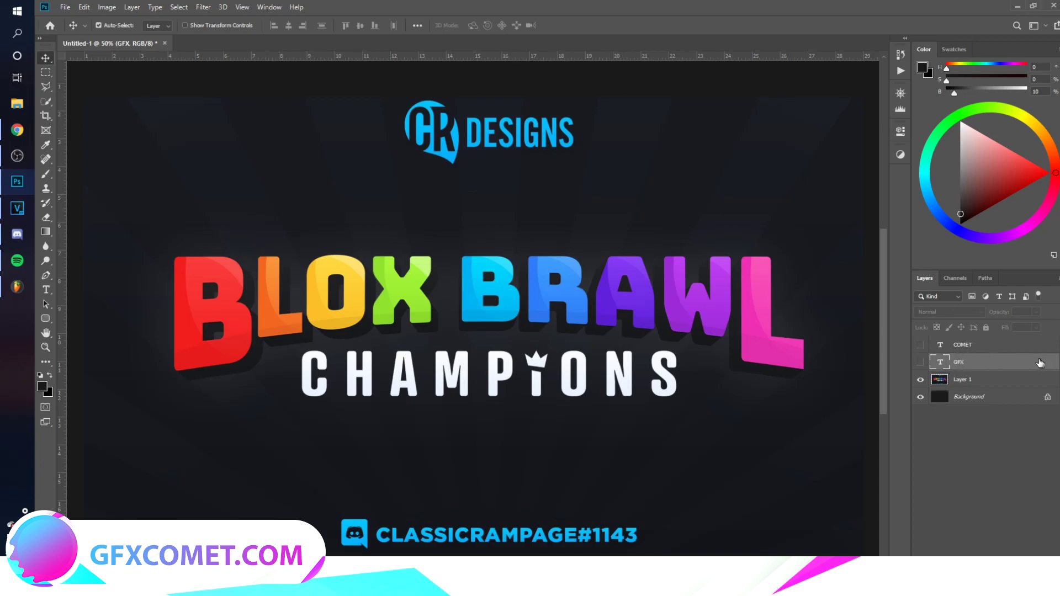
# Duplicate the COMET and GFX text layers and show only the copies, keeping the originals hidden
pyautogui.keyDown('shift'); pyautogui.click(998, 345); pyautogui.keyUp('shift')
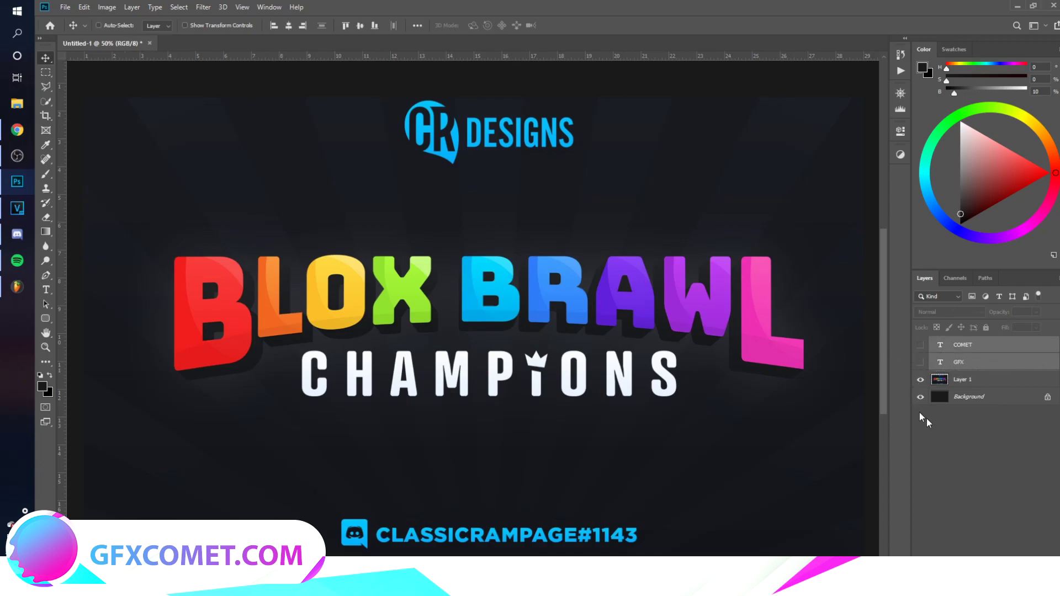
pyautogui.press('ctrl')
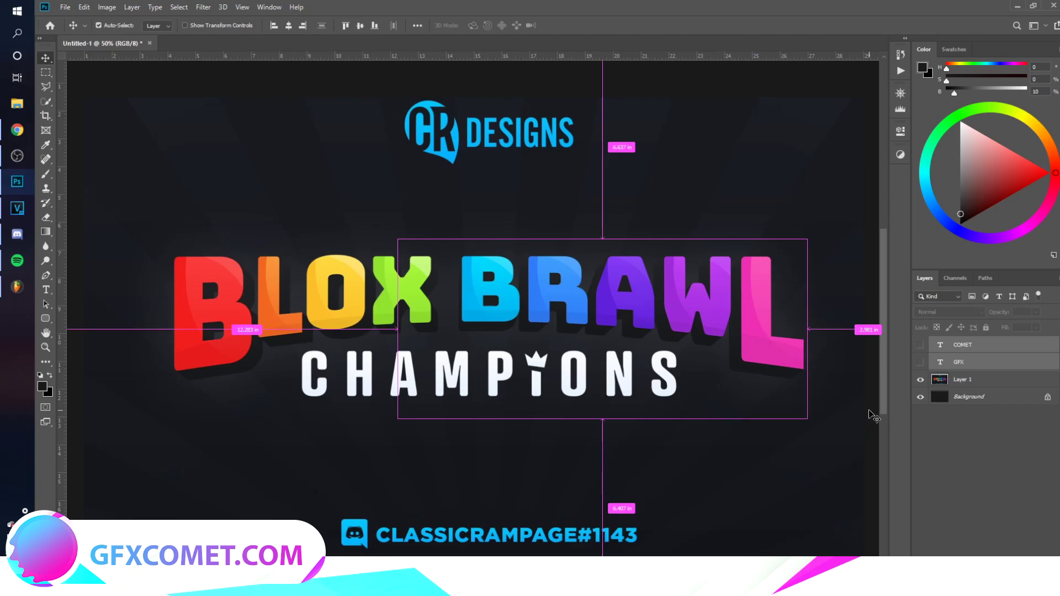
pyautogui.hotkey('ctrl', 'j')
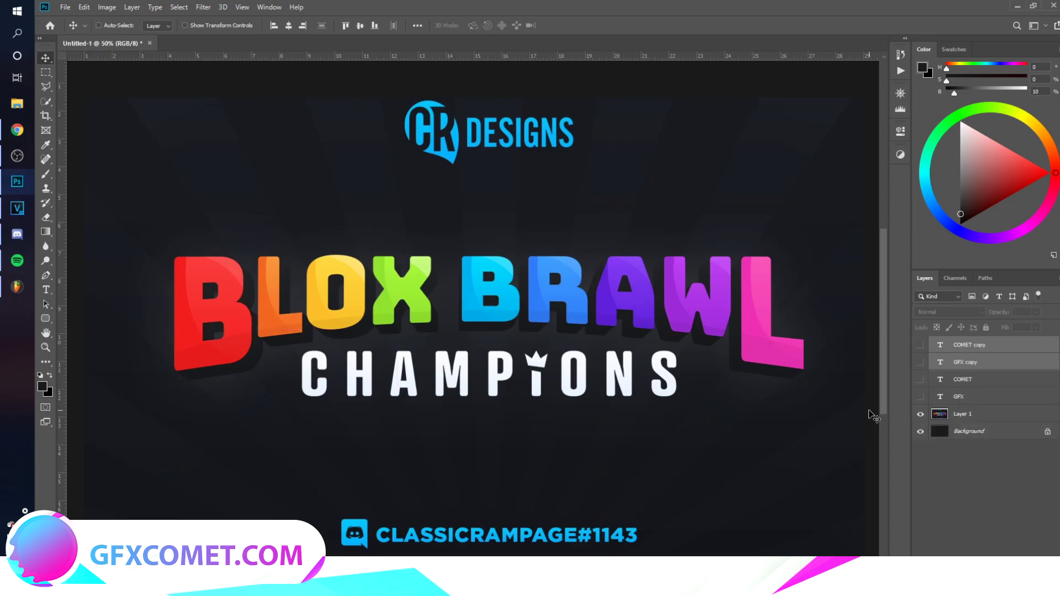
pyautogui.moveTo(919, 381); pyautogui.dragTo(920, 397)
pyautogui.click(921, 380)
pyautogui.click(921, 397)
pyautogui.click(921, 362)
pyautogui.click(921, 345)
# Move the GFX copy directly in front of COMET so both words align on one line
pyautogui.click(960, 367)
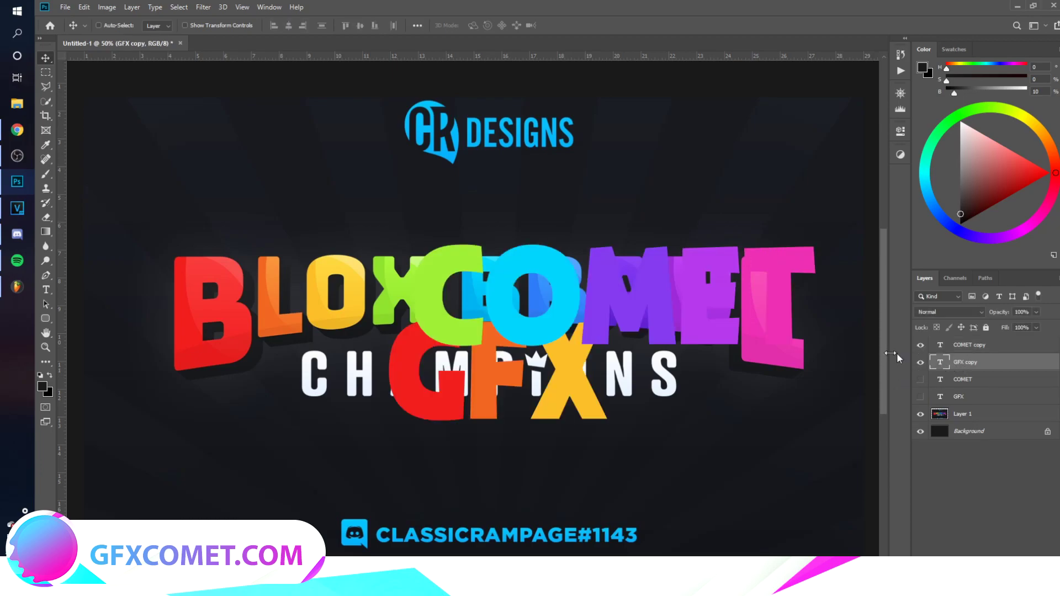
pyautogui.click(922, 364)
pyautogui.click(922, 364)
pyautogui.moveTo(677, 360); pyautogui.dragTo(472, 286)
# Rasterize the GFX copy and COMET copy text layers
pyautogui.rightClick(1053, 370)
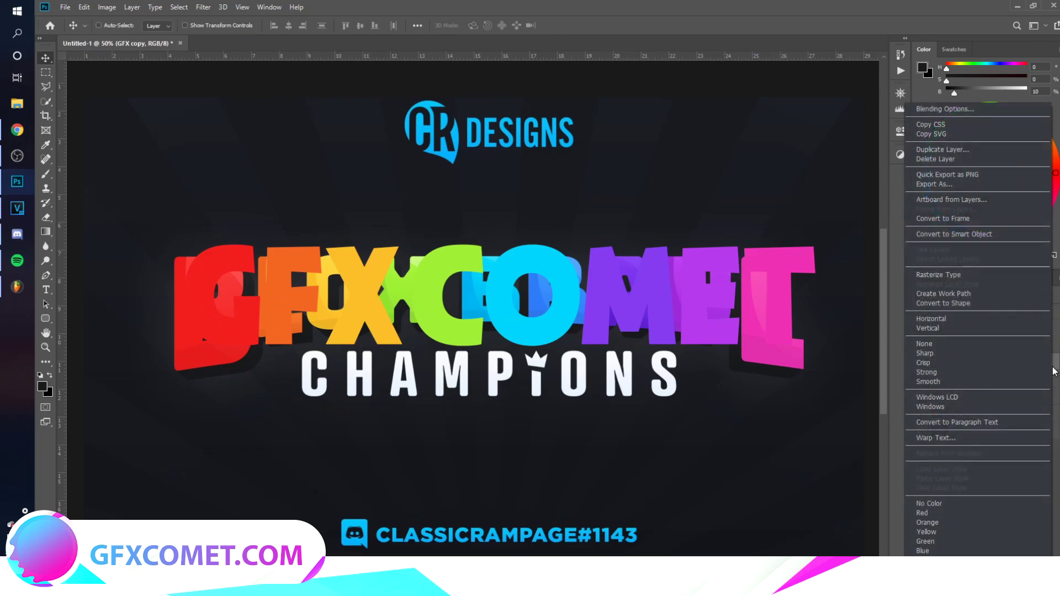
pyautogui.click(982, 276)
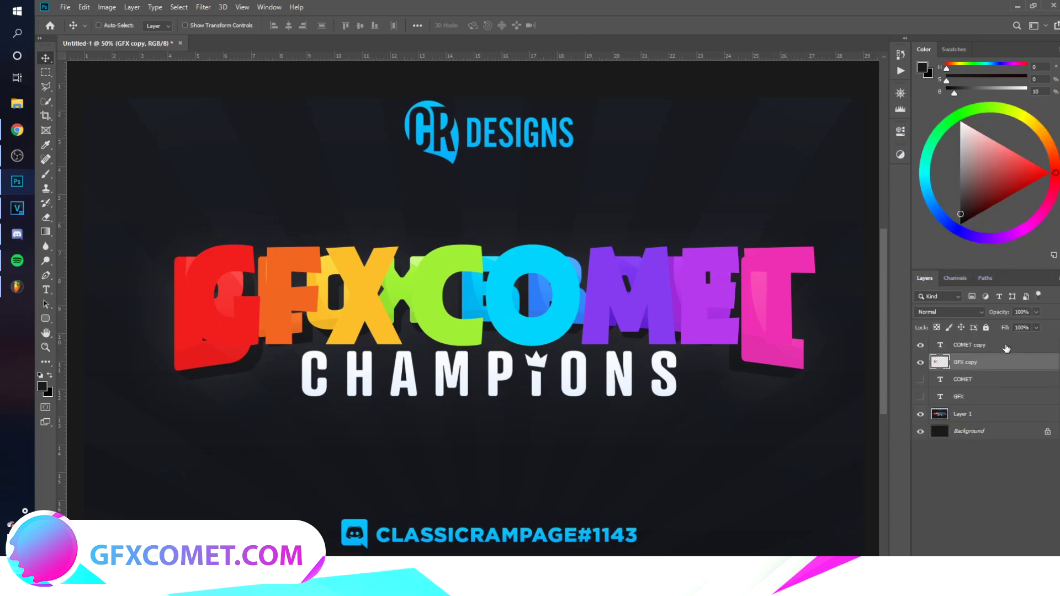
pyautogui.rightClick(1006, 347)
pyautogui.click(938, 276)
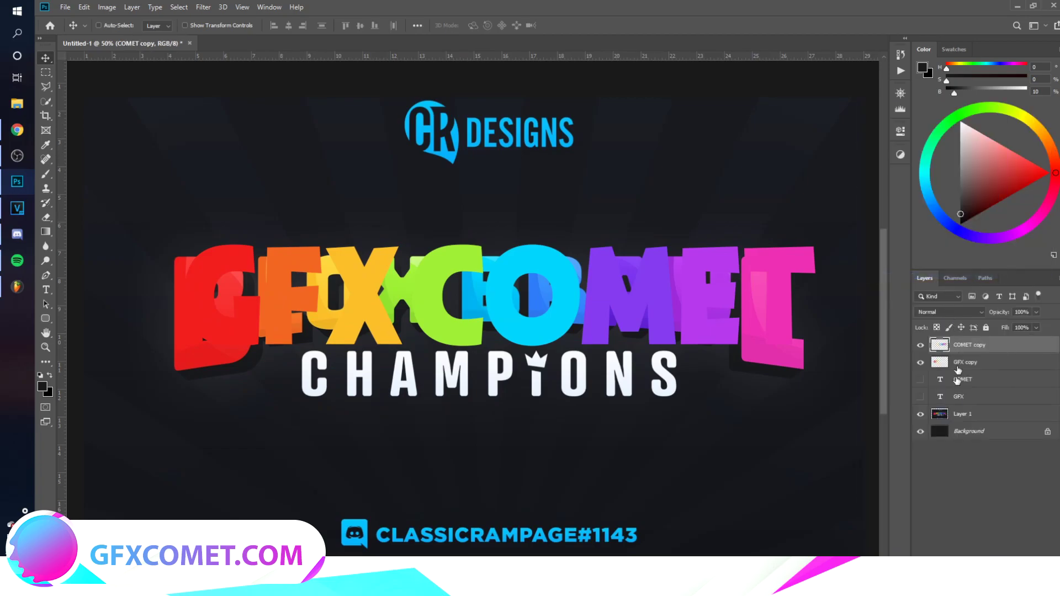
# Make the GFX copy layer active and hide the COMET copy layer
pyautogui.click(920, 414)
pyautogui.click(921, 415)
pyautogui.click(932, 358)
pyautogui.click(920, 346)
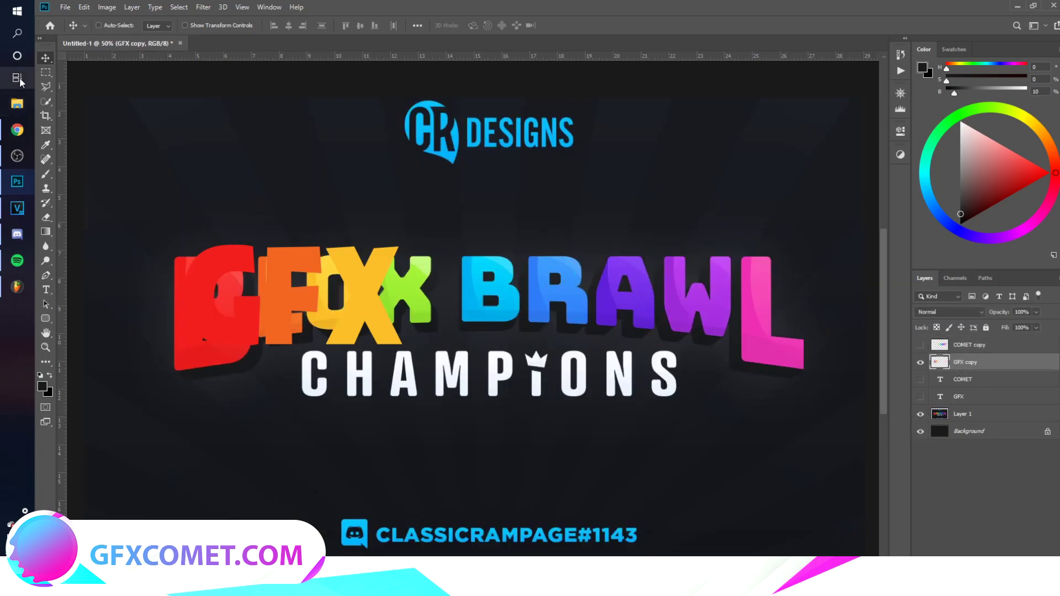
# Select the red G on the GFX copy layer with the Rectangular Marquee and cut it onto its own layer
pyautogui.click(43, 73)
pyautogui.click(85, 73)
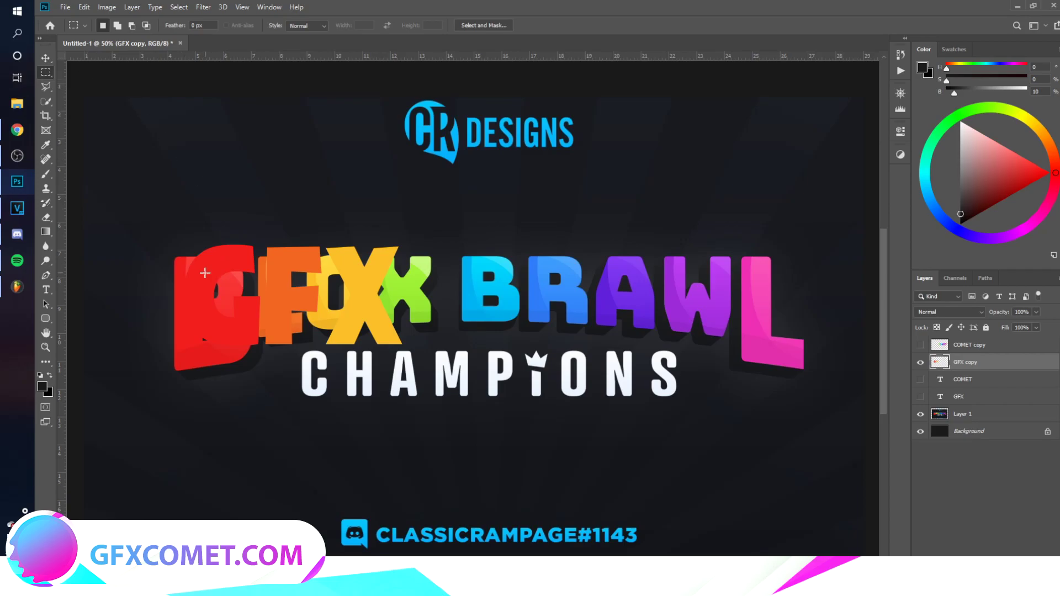
pyautogui.moveTo(178, 221); pyautogui.dragTo(263, 372)
pyautogui.click(921, 414)
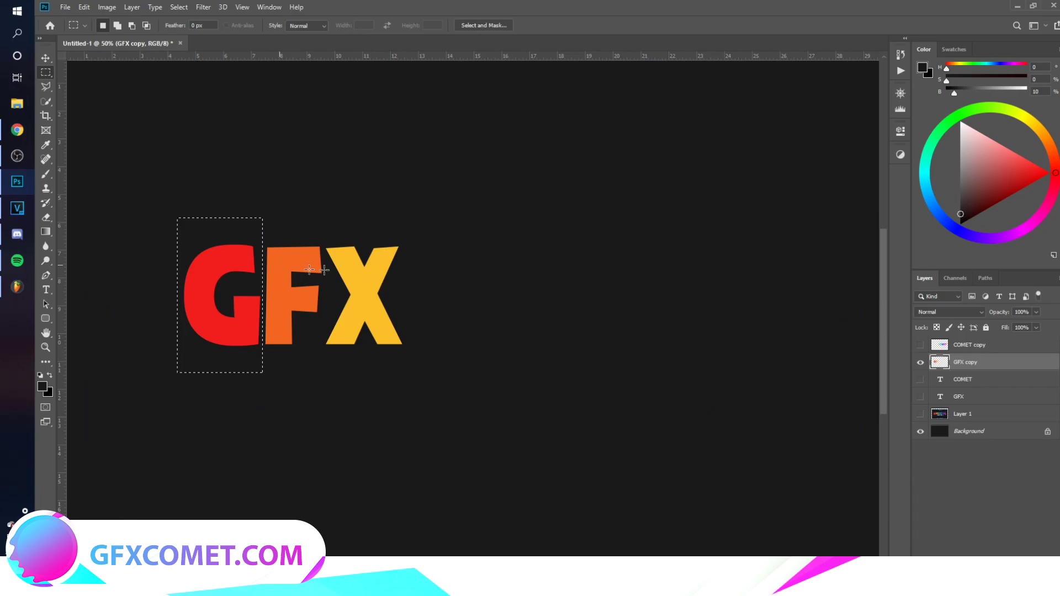
pyautogui.rightClick(228, 270)
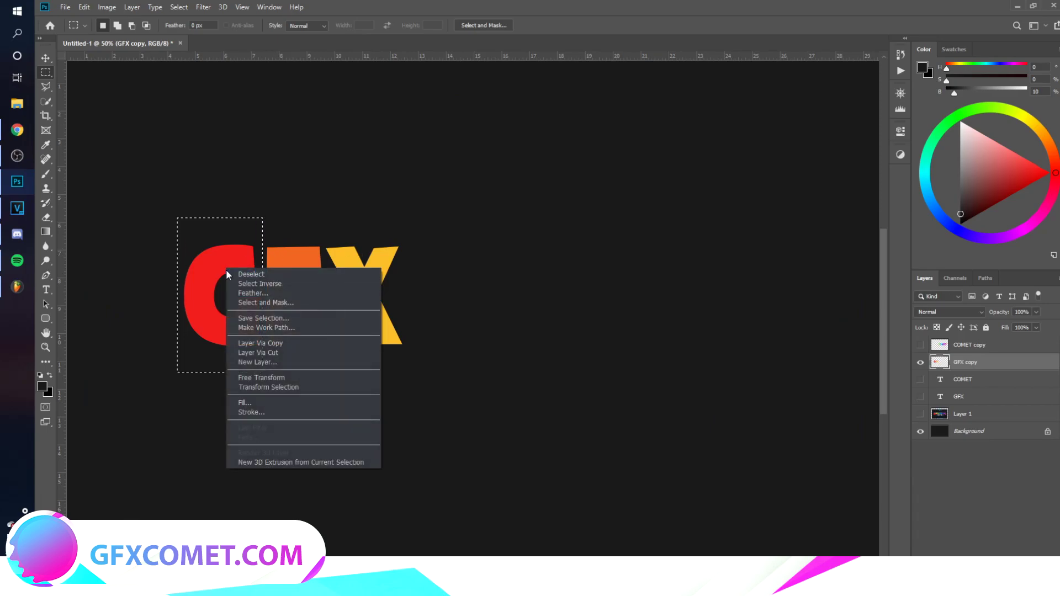
pyautogui.rightClick(206, 277)
pyautogui.click(278, 364)
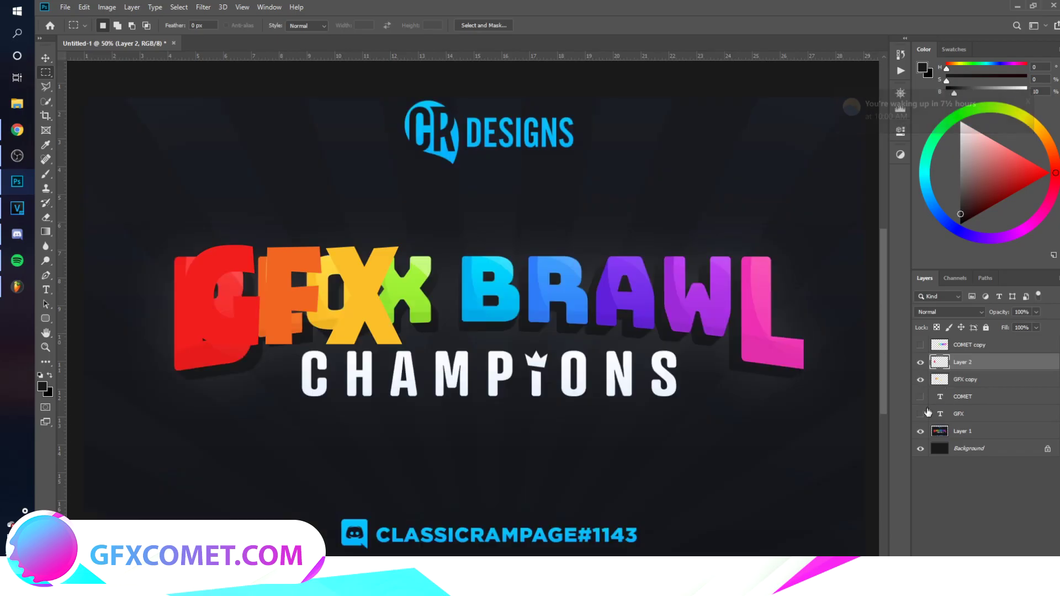
# Show the reference image and enlarge the G to about 120%, positioning it over the reference's large B just before the F
pyautogui.press('v')
pyautogui.moveTo(325, 339); pyautogui.dragTo(314, 360)
pyautogui.hotkey('ctrl', 'z')
pyautogui.click(920, 432)
pyautogui.moveTo(327, 307); pyautogui.dragTo(309, 322)
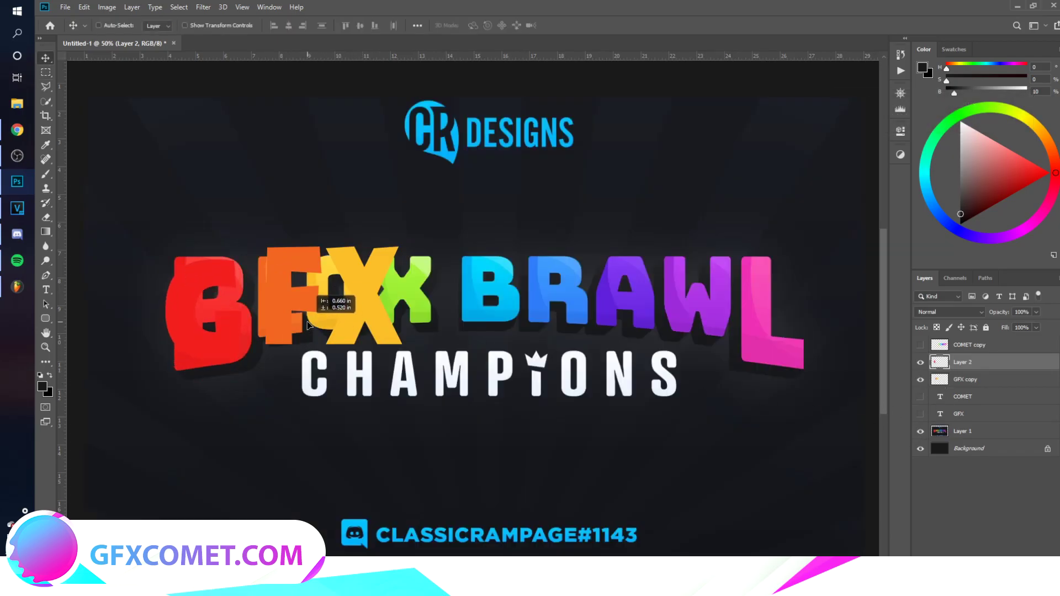
pyautogui.hotkey('ctrl', 't')
pyautogui.moveTo(245, 260); pyautogui.dragTo(258, 254)
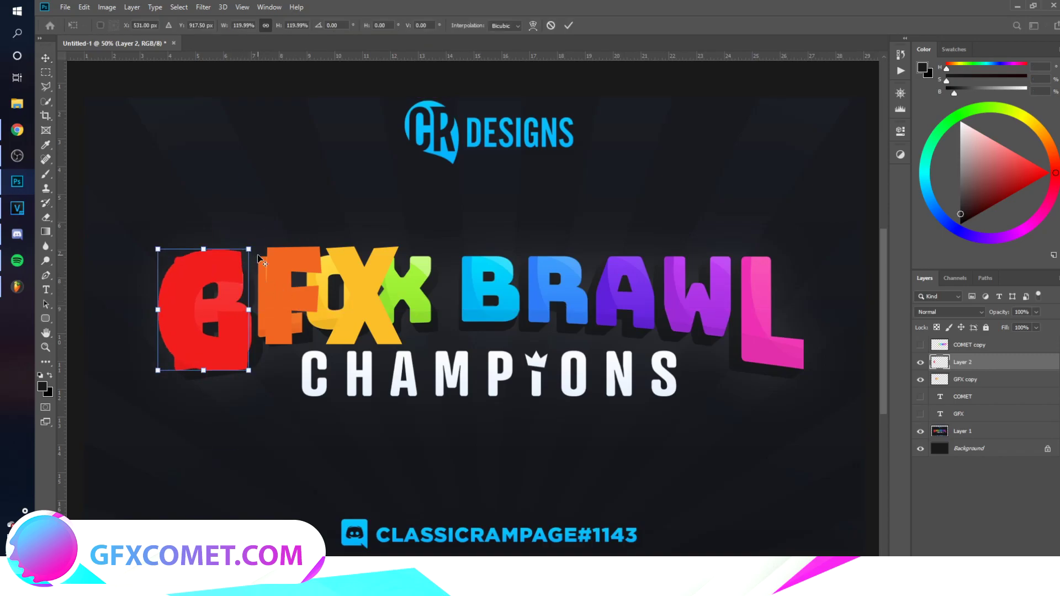
pyautogui.press('Return')
pyautogui.moveTo(259, 314)
pyautogui.mouseDown()
pyautogui.moveTo(263, 303)
pyautogui.moveTo(239, 324)
pyautogui.moveTo(263, 312)
pyautogui.mouseUp()
pyautogui.click(920, 432)
pyautogui.click(921, 431)
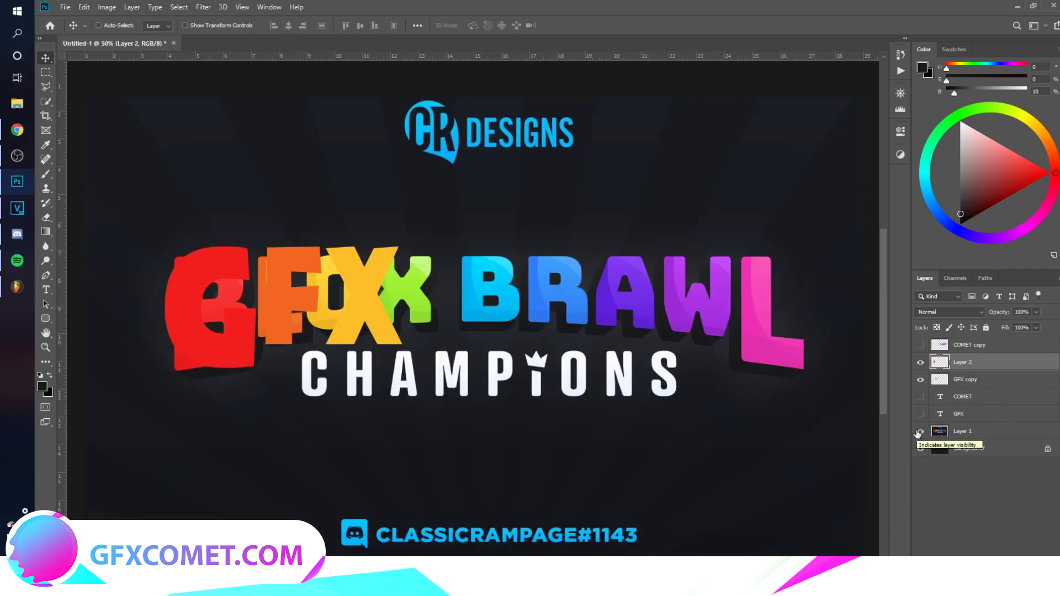
# Show the COMET copy layer, select its pink T with a rectangular marquee and cut it onto its own layer
pyautogui.click(920, 344)
pyautogui.click(958, 343)
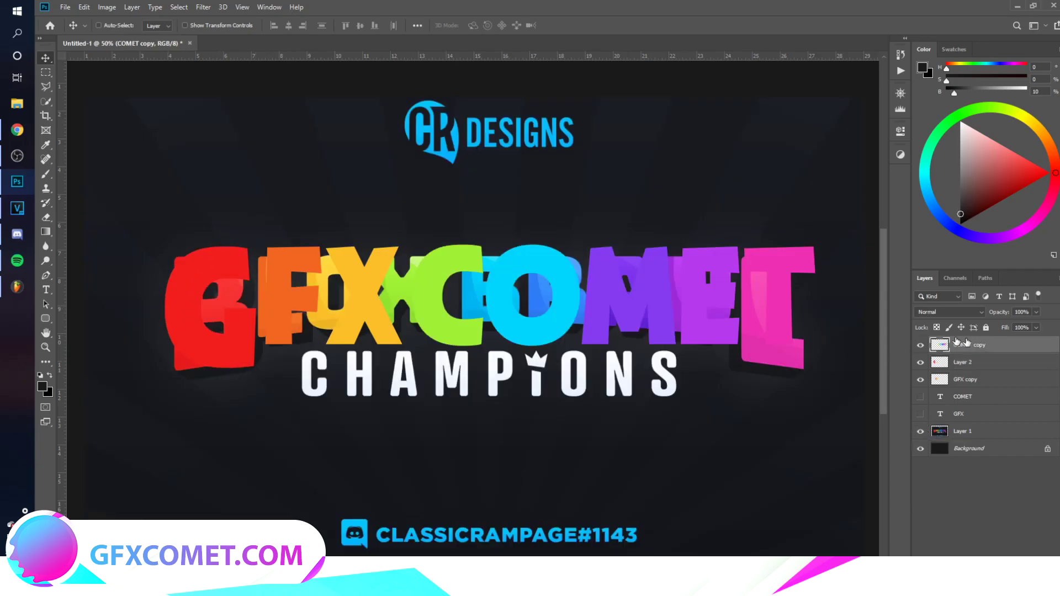
pyautogui.click(45, 73)
pyautogui.moveTo(854, 225); pyautogui.dragTo(748, 406)
pyautogui.rightClick(796, 298)
pyautogui.click(896, 385)
# Enlarge the T to match the G's height and move the Blox Brawl reference image down below the lettering
pyautogui.press('v')
pyautogui.click(16, 234)
pyautogui.click(14, 245)
pyautogui.moveTo(15, 249)
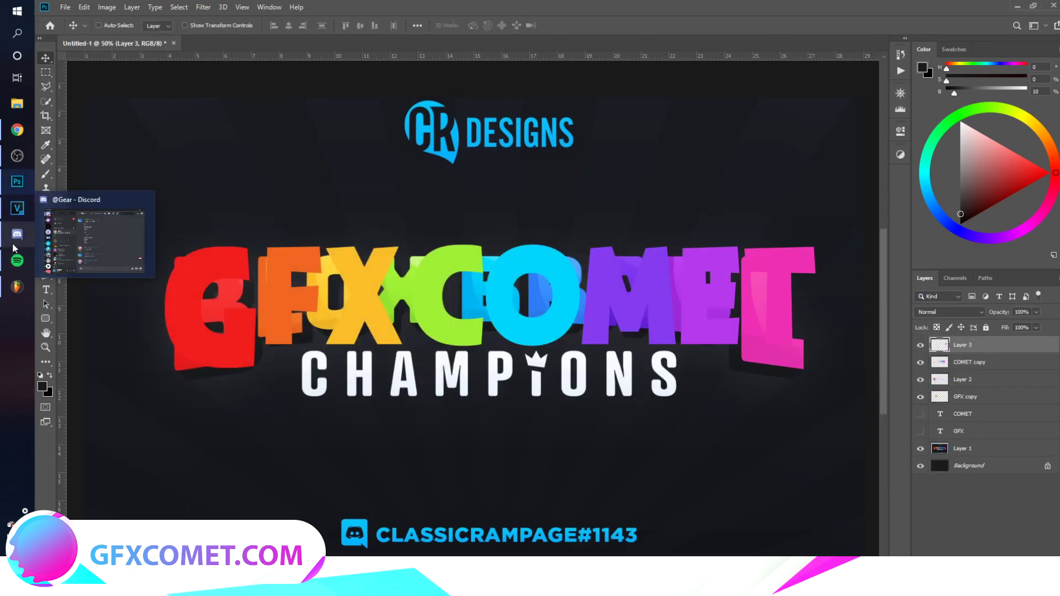
pyautogui.moveTo(814, 263); pyautogui.dragTo(833, 262)
pyautogui.click(963, 448)
pyautogui.moveTo(652, 276); pyautogui.dragTo(663, 398)
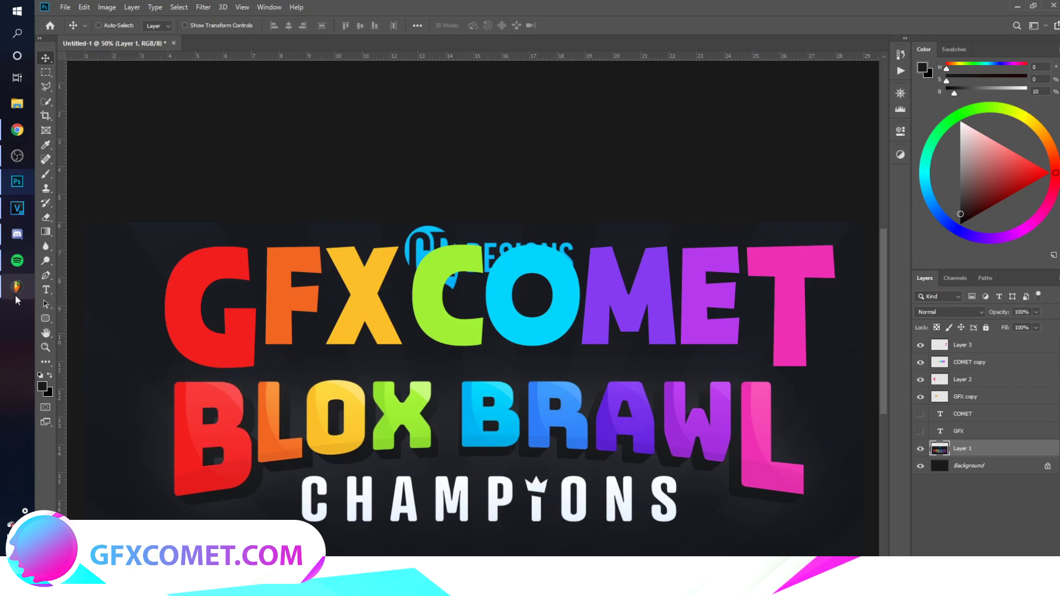
# Create a new layer above the G's layer and clip it to the G
pyautogui.click(46, 276)
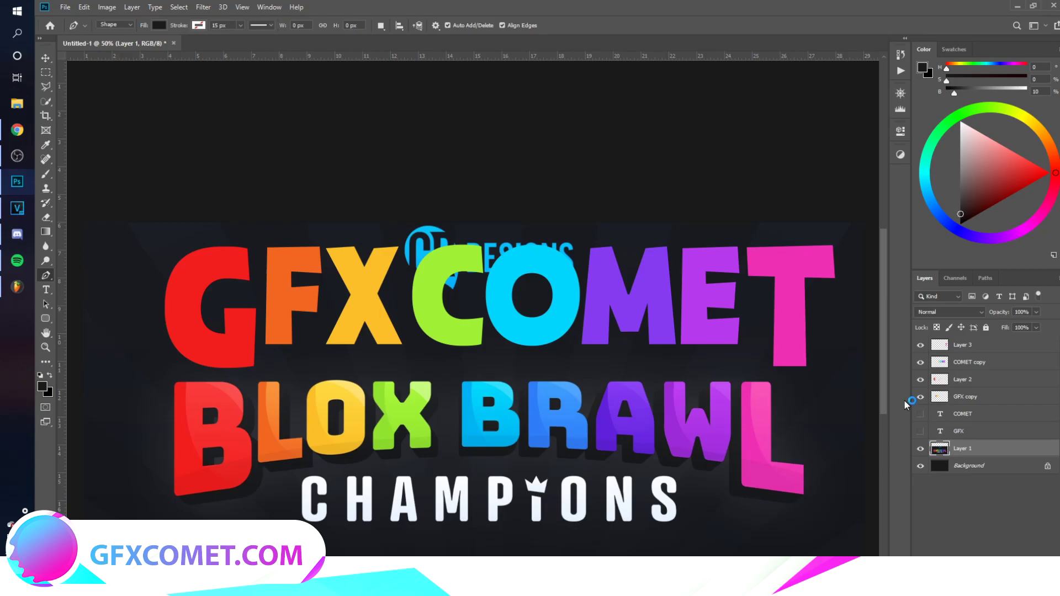
pyautogui.click(921, 397)
pyautogui.click(921, 397)
pyautogui.click(920, 379)
pyautogui.click(921, 379)
pyautogui.click(964, 387)
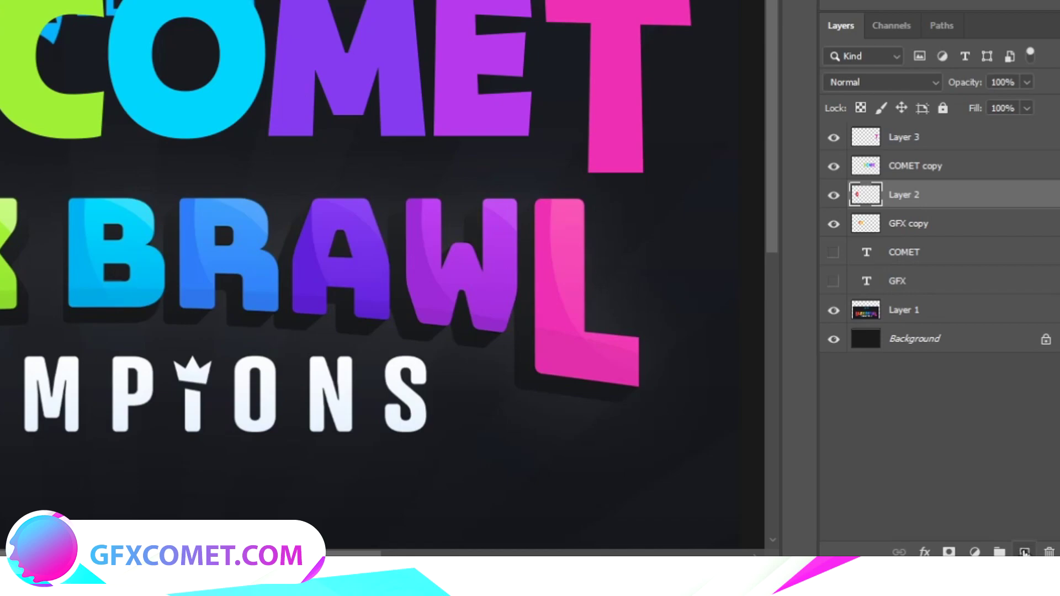
pyautogui.click(1025, 551)
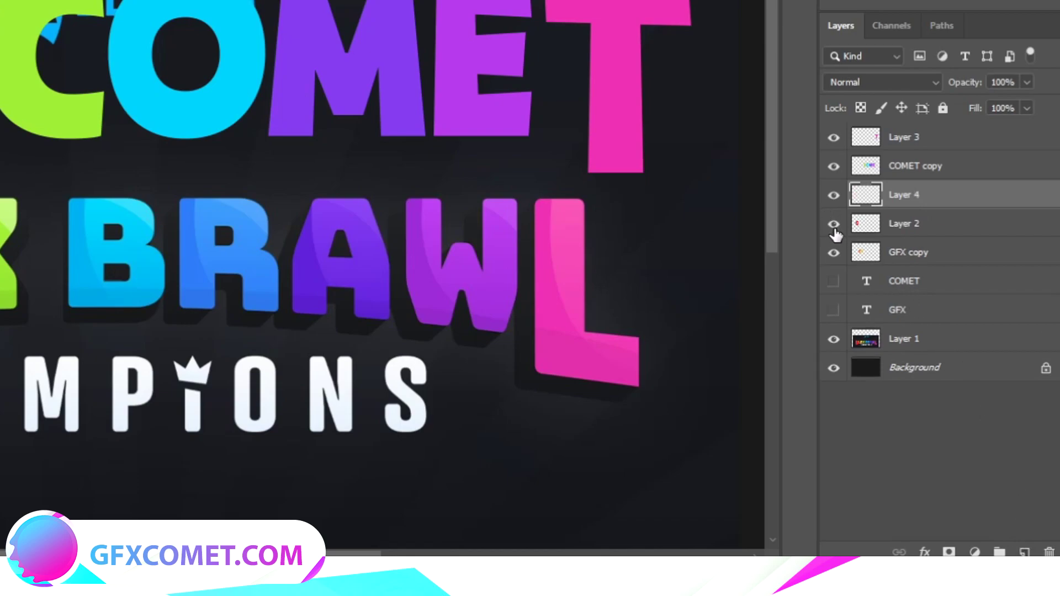
pyautogui.click(903, 232)
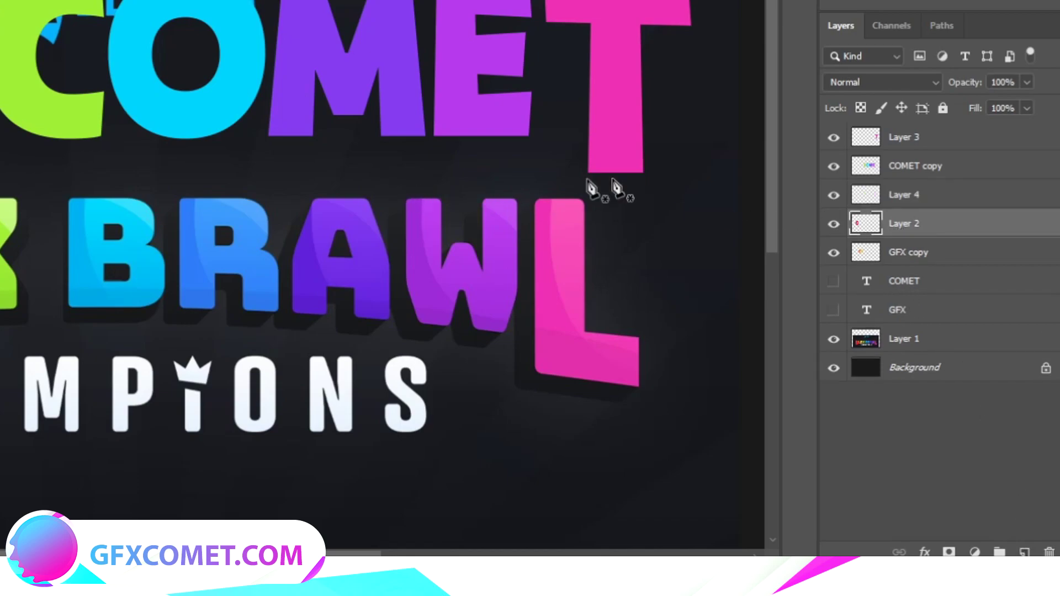
pyautogui.click(907, 205)
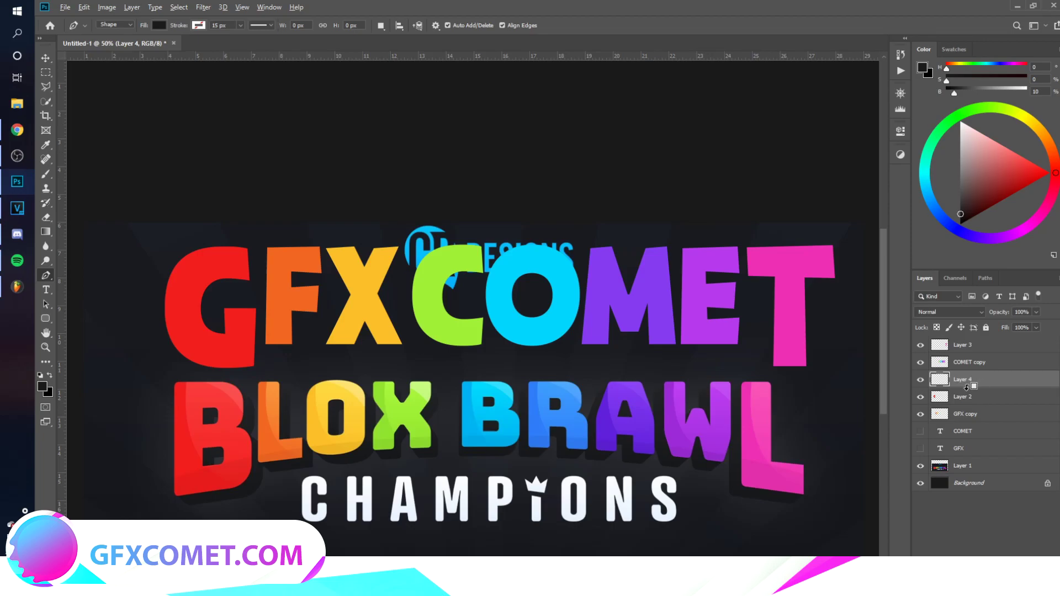
pyautogui.keyDown('alt'); pyautogui.click(972, 387); pyautogui.keyUp('alt')
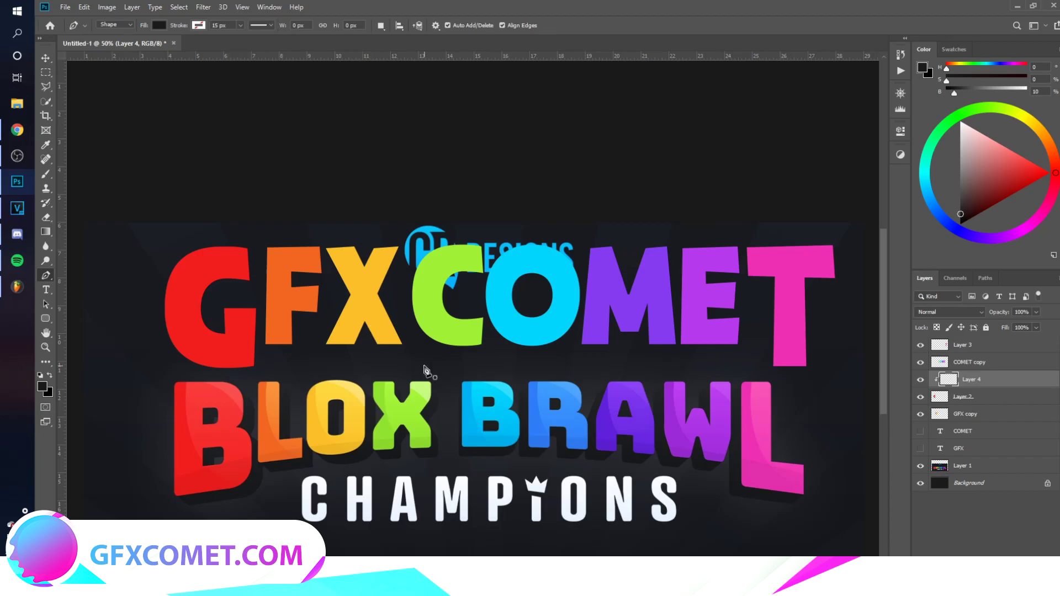
# Set the foreground color to white and draw a curved Pen shape covering the G except its lower-left edge
pyautogui.press('d')
pyautogui.press('x')
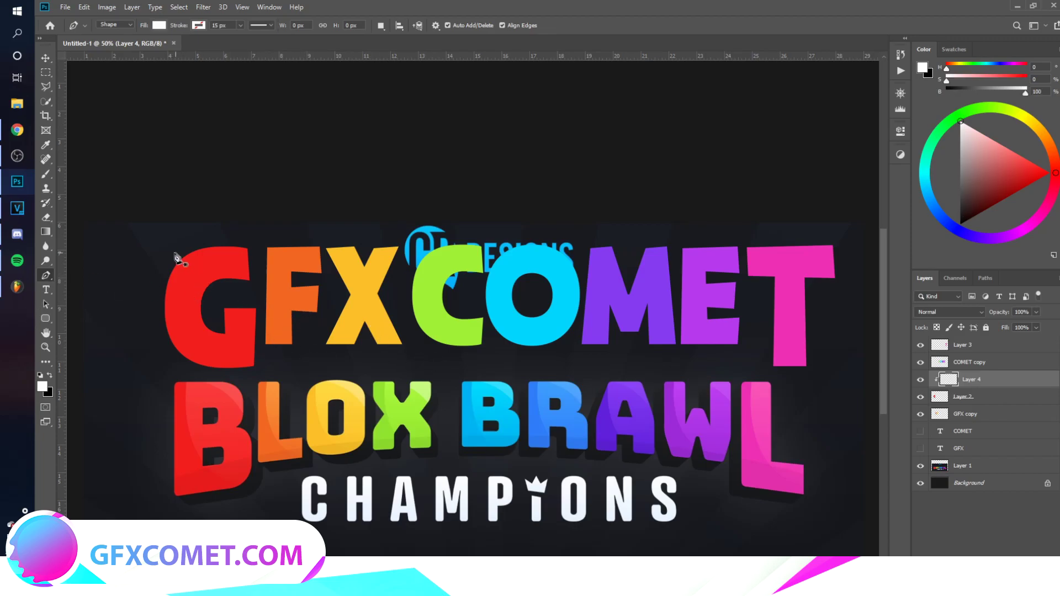
pyautogui.click(170, 250)
pyautogui.moveTo(260, 343); pyautogui.dragTo(357, 310)
pyautogui.keyDown('alt'); pyautogui.click(259, 342); pyautogui.keyUp('alt')
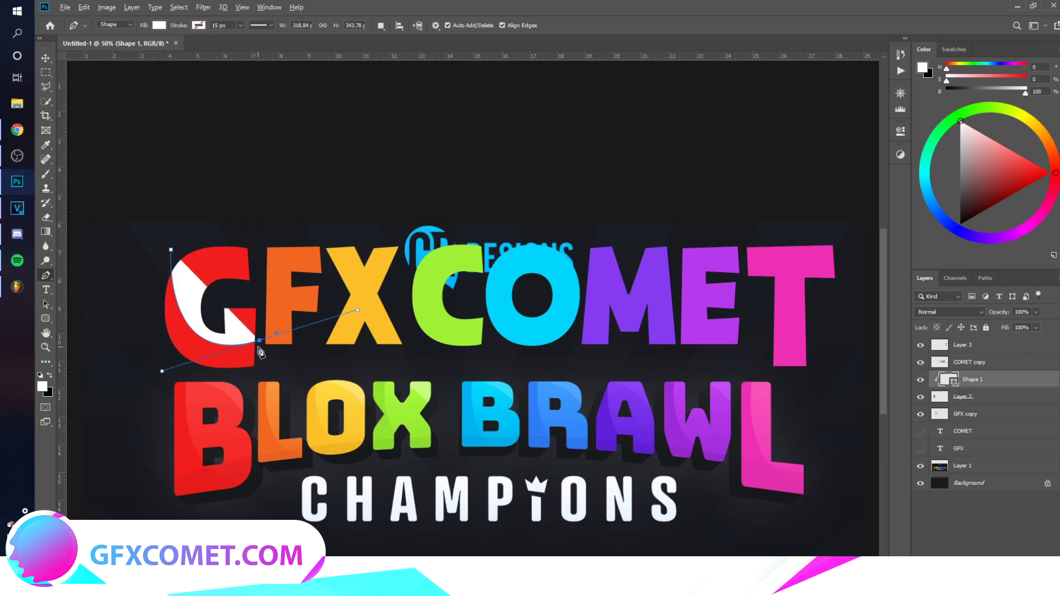
pyautogui.click(260, 221)
pyautogui.click(170, 250)
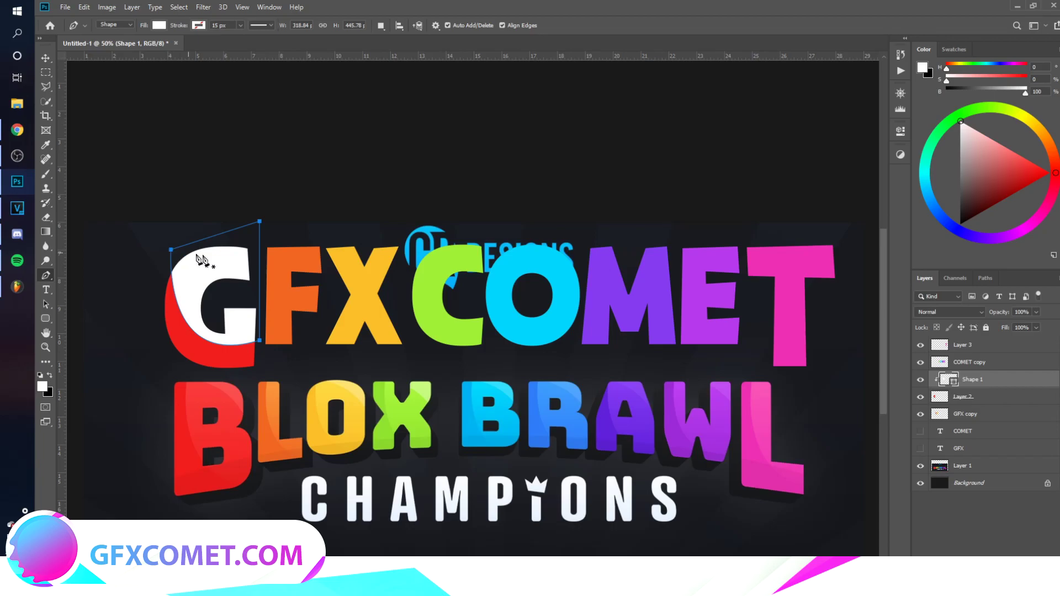
# Draw a white curved Pen shape over the F's right part and clip its layer to the GFX copy layer
pyautogui.click(277, 237)
pyautogui.moveTo(309, 349); pyautogui.dragTo(340, 360)
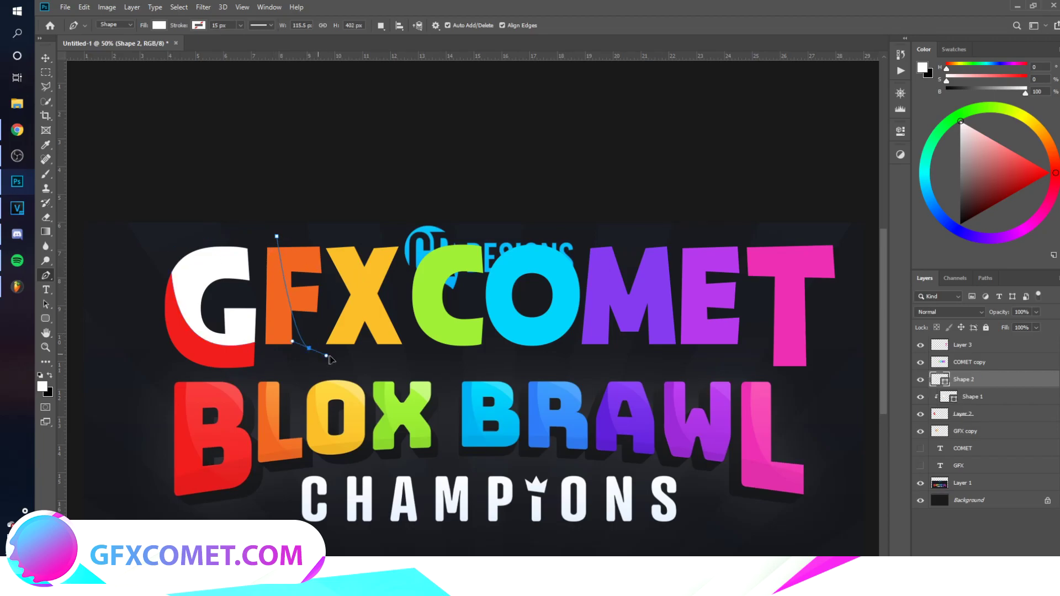
pyautogui.keyDown('alt'); pyautogui.click(310, 349); pyautogui.keyUp('alt')
pyautogui.click(326, 302)
pyautogui.click(331, 270)
pyautogui.click(324, 255)
pyautogui.click(323, 238)
pyautogui.click(276, 237)
pyautogui.moveTo(964, 379); pyautogui.dragTo(986, 421)
pyautogui.keyDown('alt'); pyautogui.click(986, 421); pyautogui.keyUp('alt')
# Add another layer clipped to GFX copy and draw a white curved Pen shape over the right part of the X
pyautogui.click(989, 381)
pyautogui.click(990, 413)
pyautogui.hotkey('ctrl', 'shift', 'alt', 'n')
pyautogui.keyDown('alt'); pyautogui.click(1012, 422); pyautogui.keyUp('alt')
pyautogui.click(339, 238)
pyautogui.moveTo(405, 360); pyautogui.dragTo(484, 360)
pyautogui.keyDown('alt'); pyautogui.click(404, 361); pyautogui.keyUp('alt')
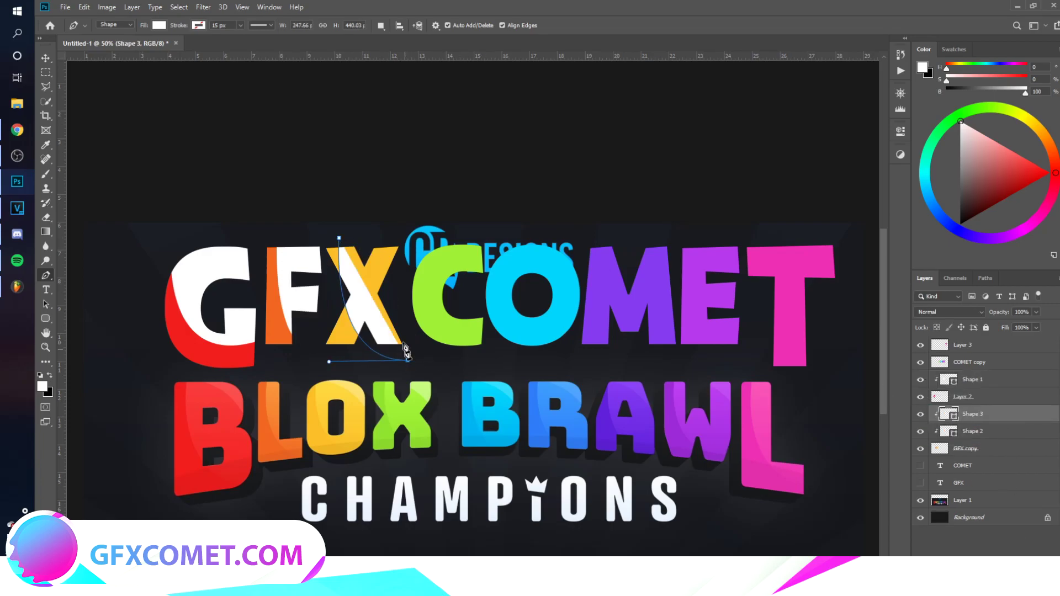
pyautogui.click(411, 294)
pyautogui.click(399, 237)
pyautogui.click(339, 238)
pyautogui.press('v')
pyautogui.press('p')
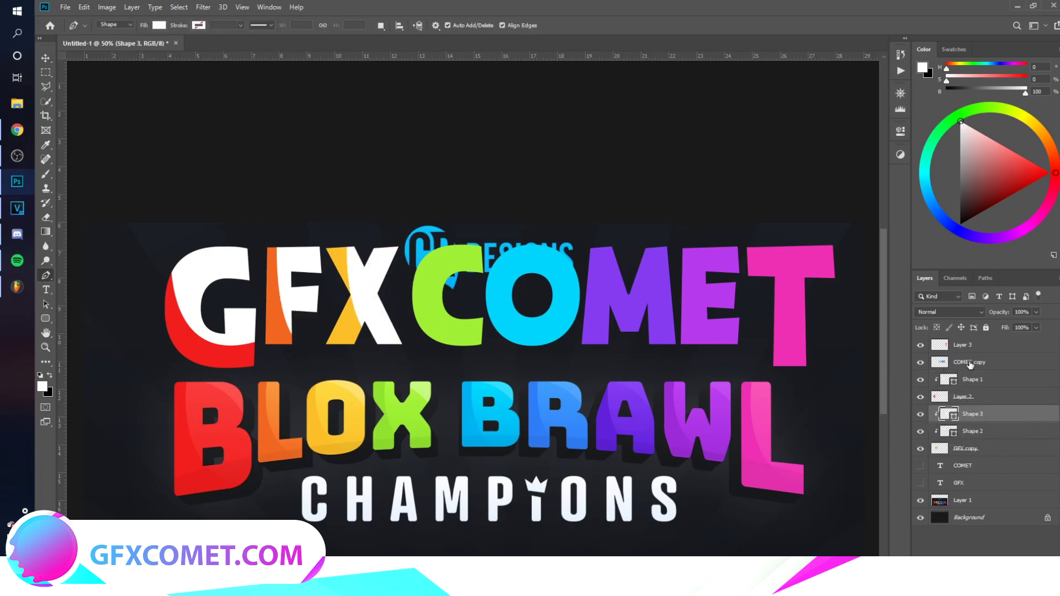
# Draw a white curved Pen shape clipped to the COMET copy layer over the right part of the C
pyautogui.click(969, 362)
pyautogui.click(415, 243)
pyautogui.moveTo(487, 363); pyautogui.dragTo(563, 370)
pyautogui.keyDown('alt'); pyautogui.click(488, 363); pyautogui.keyUp('alt')
pyautogui.click(489, 329)
pyautogui.click(492, 239)
pyautogui.click(436, 222)
pyautogui.click(413, 245)
# Add a new clipped layer and draw a white curved Pen shape over the right part of the O
pyautogui.hotkey('ctrl', 'shift', 'alt', 'n')
pyautogui.hotkey('ctrl', 'alt', 'g')
pyautogui.click(499, 236)
pyautogui.moveTo(564, 357); pyautogui.dragTo(610, 364)
pyautogui.keyDown('alt'); pyautogui.click(564, 357); pyautogui.keyUp('alt')
pyautogui.click(581, 317)
pyautogui.click(584, 280)
pyautogui.click(583, 248)
pyautogui.click(561, 233)
pyautogui.click(498, 237)
pyautogui.press('Return')
pyautogui.press('v')
pyautogui.keyDown('alt'); pyautogui.moveTo(563, 296); pyautogui.dragTo(640, 298); pyautogui.keyUp('alt')
pyautogui.hotkey('ctrl', 'z')
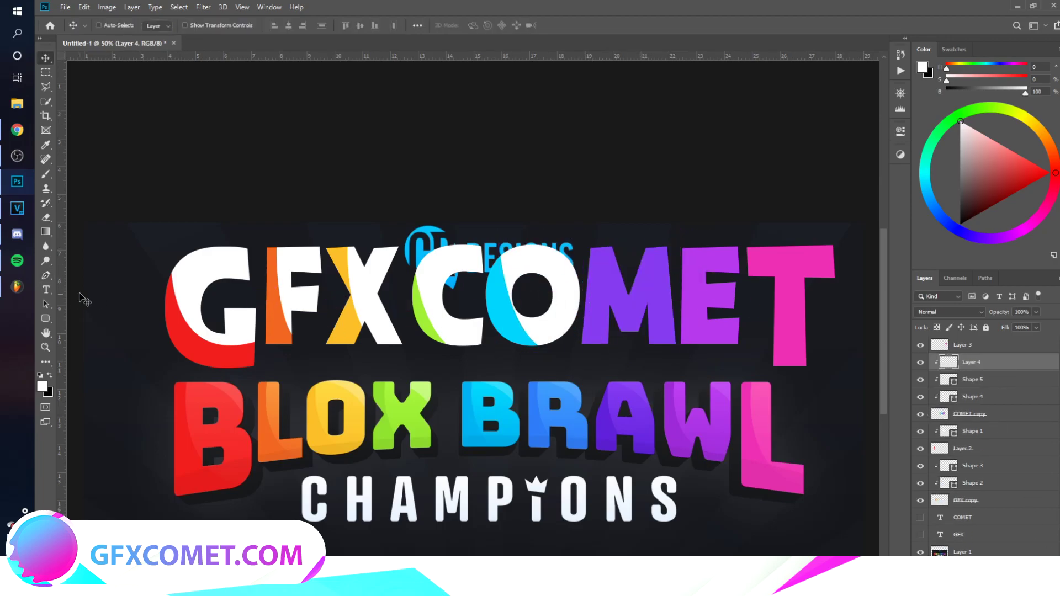
# Draw a white curved Pen shape on the clipped layer over the right part of the M
pyautogui.press('p')
pyautogui.click(606, 242)
pyautogui.click(634, 361)
pyautogui.click(680, 348)
pyautogui.click(685, 269)
pyautogui.click(666, 230)
pyautogui.click(607, 241)
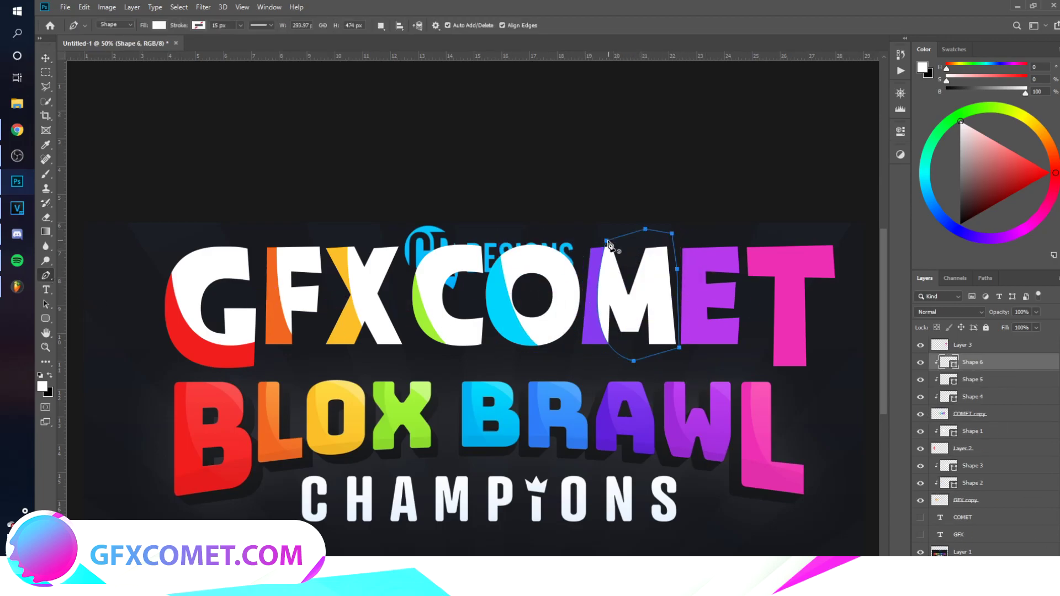
pyautogui.press('Return')
# Add a new clipped layer and draw a white curved Pen shape over the right part of the E
pyautogui.hotkey('ctrl', 'shift', 'alt', 'n')
pyautogui.keyDown('alt'); pyautogui.click(945, 370); pyautogui.keyUp('alt')
pyautogui.click(702, 232)
pyautogui.moveTo(719, 358); pyautogui.dragTo(766, 372)
pyautogui.click(756, 333)
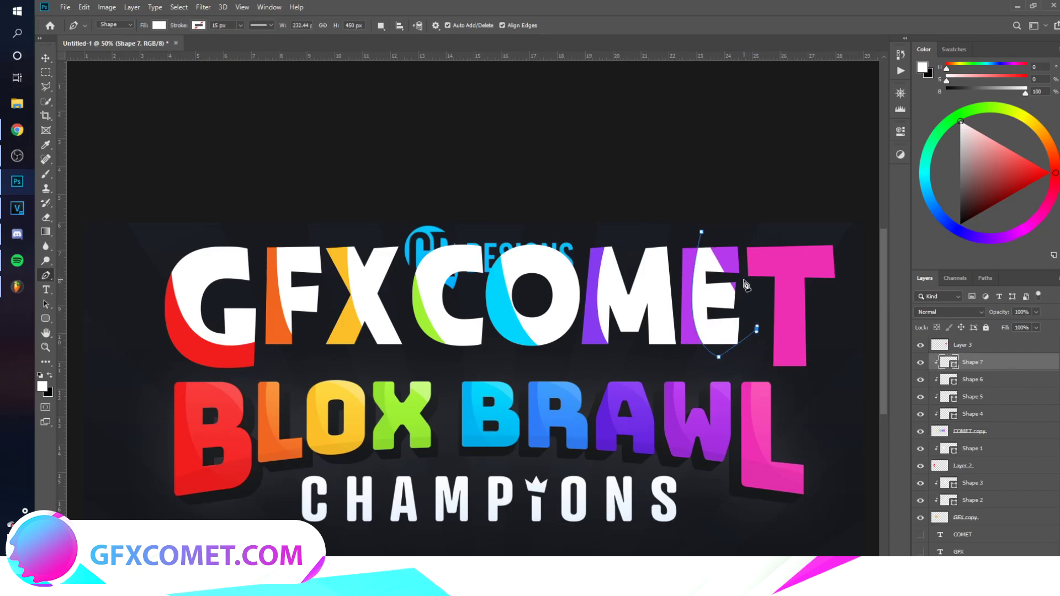
pyautogui.click(749, 237)
pyautogui.press('Return')
# Add a layer clipped to the T's layer and draw a white curved Pen shape over the T's upper-right part
pyautogui.click(994, 346)
pyautogui.hotkey('ctrl', 'shift', 'alt', 'n')
pyautogui.keyDown('alt'); pyautogui.click(994, 354); pyautogui.keyUp('alt')
pyautogui.click(772, 231)
pyautogui.moveTo(844, 387)
pyautogui.mouseDown()
pyautogui.moveTo(634, 412)
pyautogui.moveTo(671, 439)
pyautogui.mouseUp()
pyautogui.click(577, 233)
pyautogui.click(502, 231)
pyautogui.press('Return')
pyautogui.press('v')
# Hide the Blox Brawl reference image on Layer 1
pyautogui.hotkey('ctrl', '-')
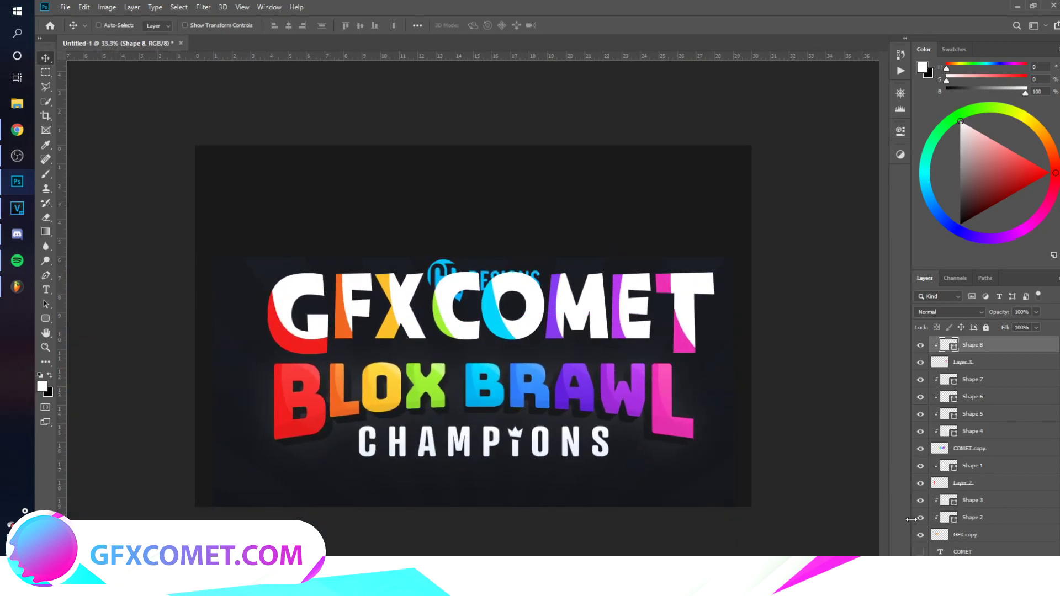
pyautogui.scroll(-2, 945, 547)
pyautogui.click(921, 559)
pyautogui.scroll(2, 1002, 542)
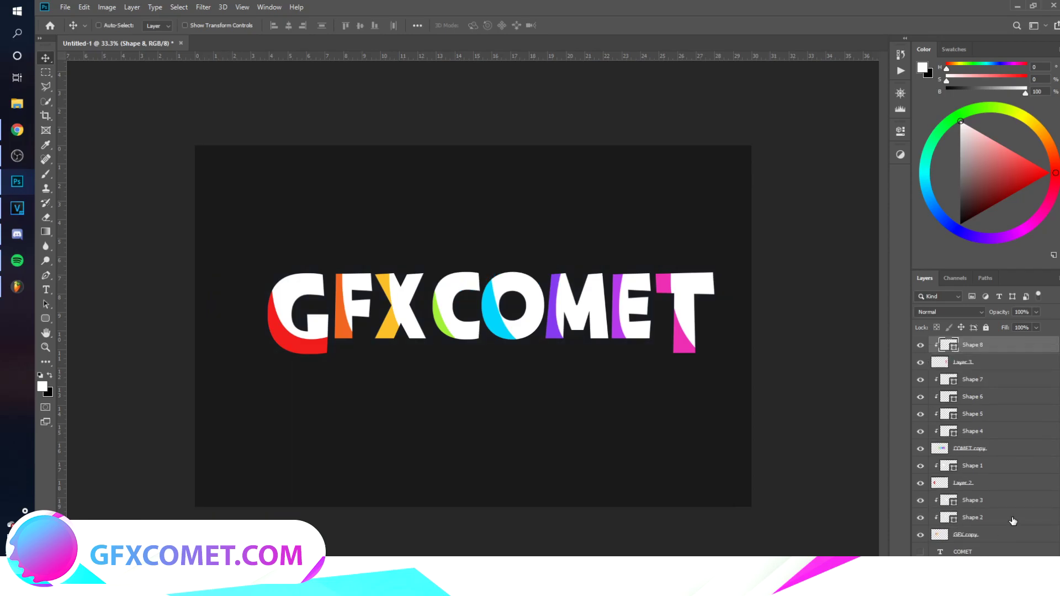
# Select all eight white highlight shape layers, Shape 1 to Shape 8, and lower their opacity to 21%
pyautogui.keyDown('ctrl'); pyautogui.click(992, 381); pyautogui.keyUp('ctrl')
pyautogui.keyDown('ctrl'); pyautogui.click(993, 398); pyautogui.keyUp('ctrl')
pyautogui.keyDown('ctrl'); pyautogui.click(993, 414); pyautogui.keyUp('ctrl')
pyautogui.keyDown('ctrl'); pyautogui.click(994, 432); pyautogui.keyUp('ctrl')
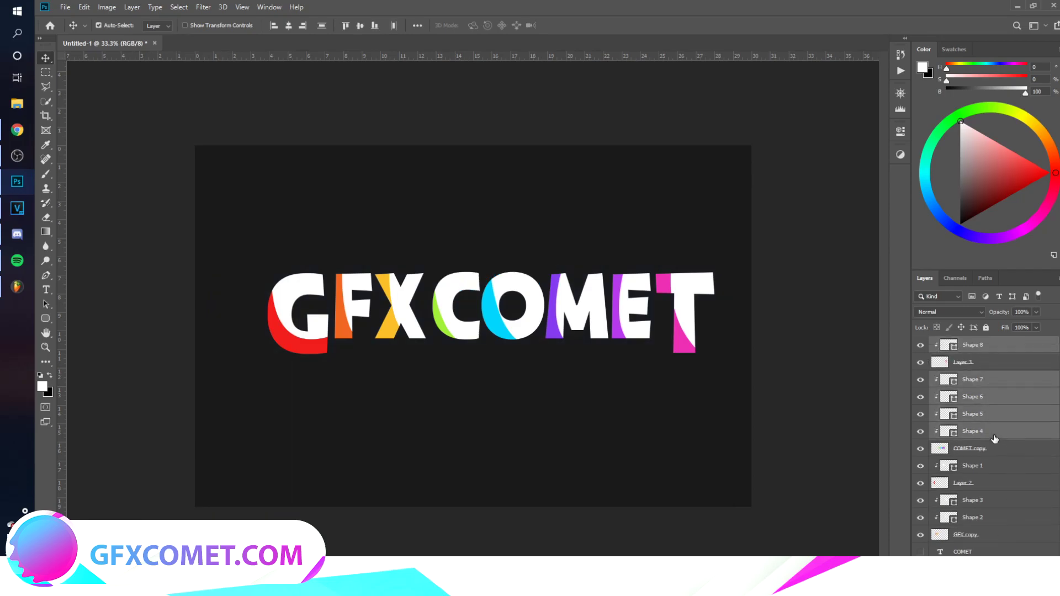
pyautogui.keyDown('ctrl'); pyautogui.click(993, 467); pyautogui.keyUp('ctrl')
pyautogui.keyDown('ctrl'); pyautogui.click(994, 501); pyautogui.keyUp('ctrl')
pyautogui.keyDown('ctrl'); pyautogui.click(995, 516); pyautogui.keyUp('ctrl')
pyautogui.moveTo(1006, 319); pyautogui.dragTo(865, 333)
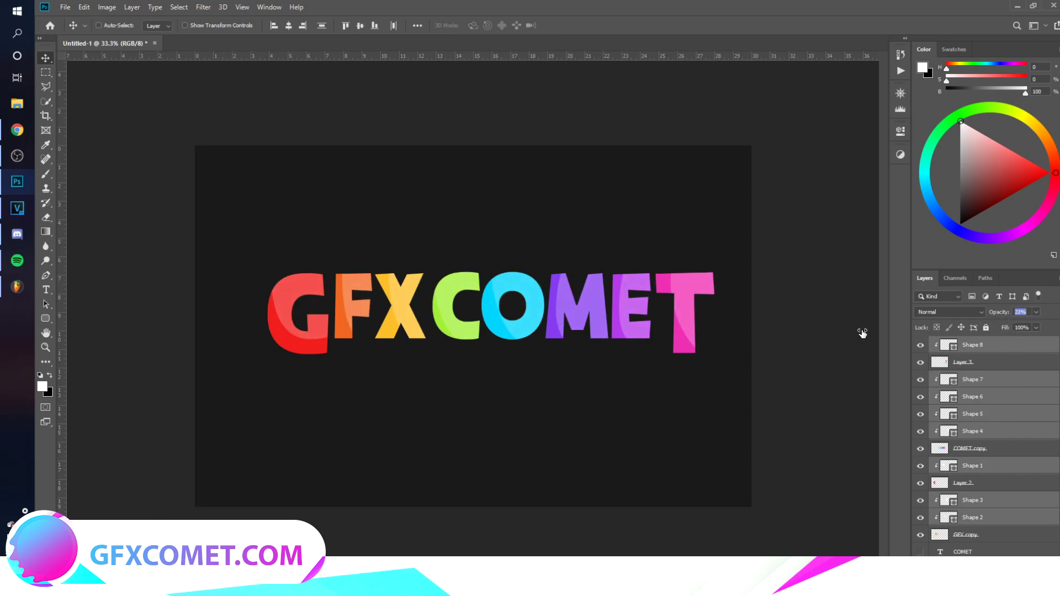
pyautogui.moveTo(863, 333); pyautogui.dragTo(861, 333)
# Group all letter and highlight layers, duplicate the group and merge the copy into one layer, keeping the original group hidden
pyautogui.click(993, 348)
pyautogui.keyDown('shift'); pyautogui.click(1000, 541); pyautogui.keyUp('shift')
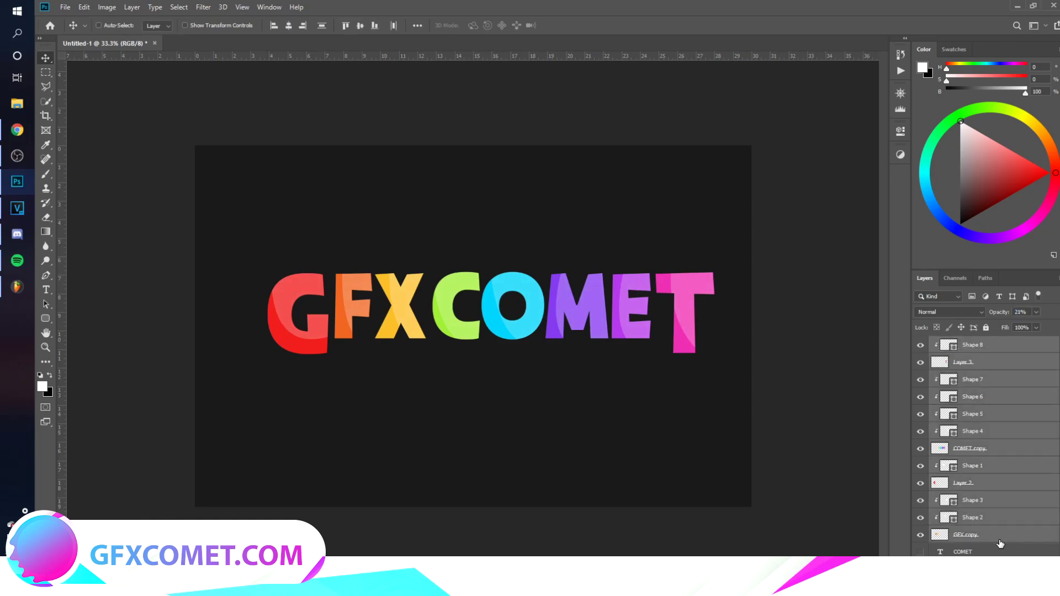
pyautogui.hotkey('ctrl', 'g')
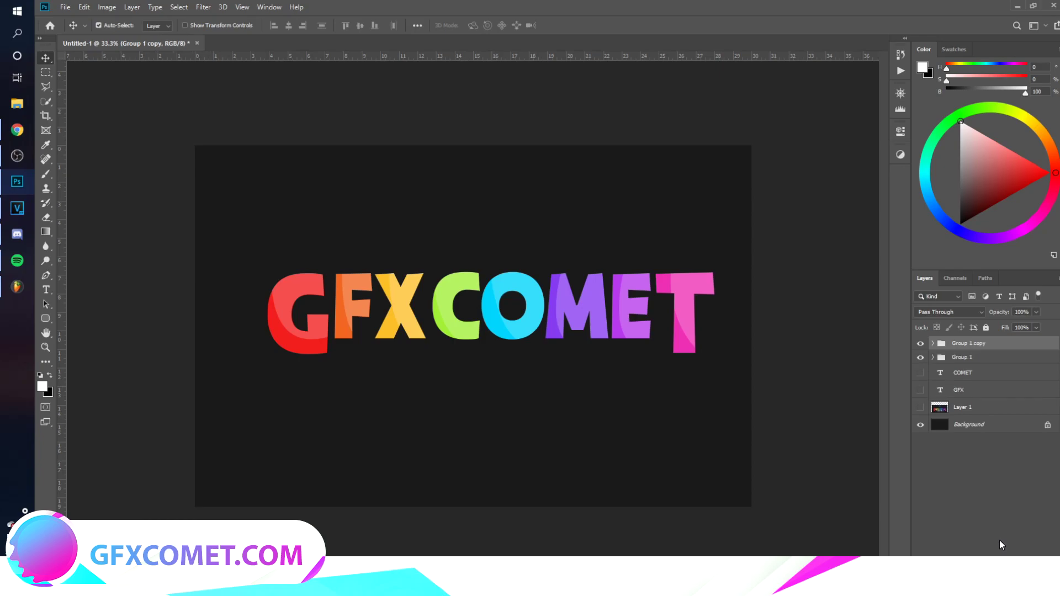
pyautogui.hotkey('ctrl', 'e')
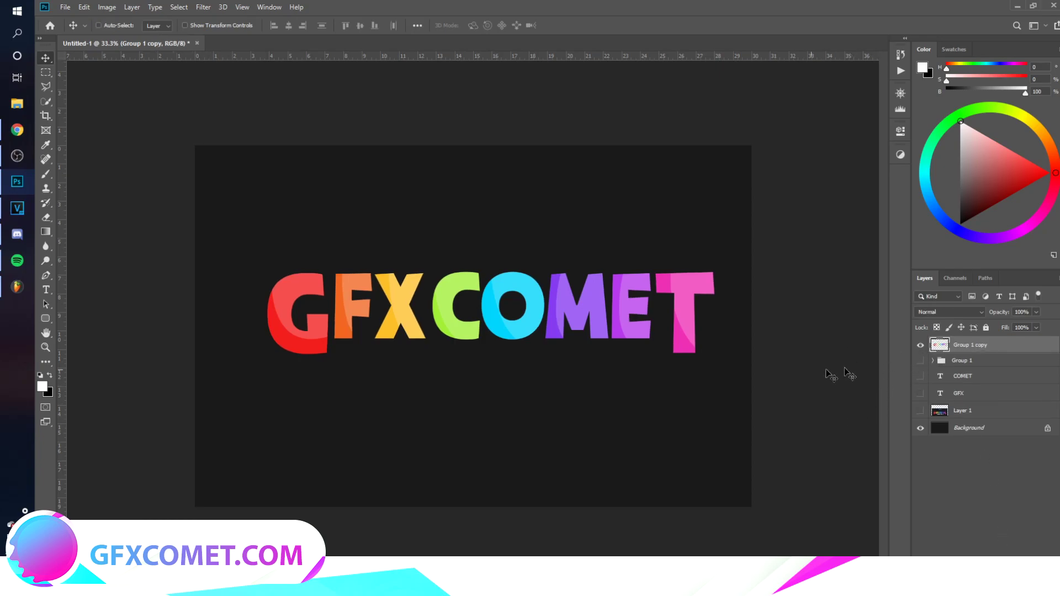
# Compare the merged logo copy with the original layer group by switching their visibility and checking the group's contents
pyautogui.click(921, 346)
pyautogui.click(920, 361)
pyautogui.click(933, 361)
pyautogui.click(933, 360)
pyautogui.click(921, 361)
pyautogui.click(921, 345)
# Show the reference image and move the merged logo above the Blox Brawl text
pyautogui.moveTo(561, 368); pyautogui.dragTo(546, 328)
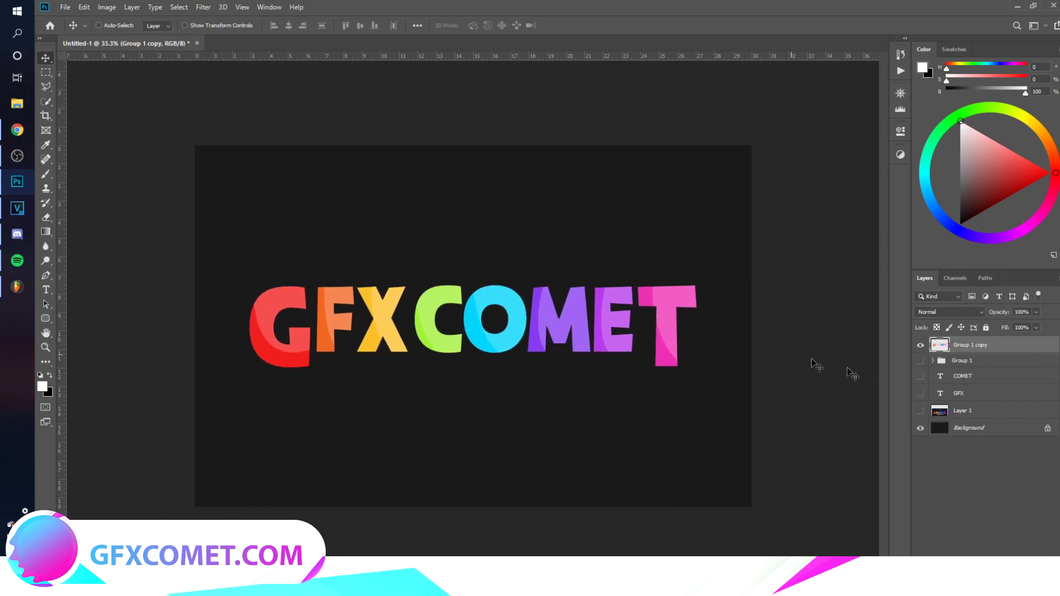
pyautogui.click(921, 411)
pyautogui.moveTo(609, 306); pyautogui.dragTo(614, 269)
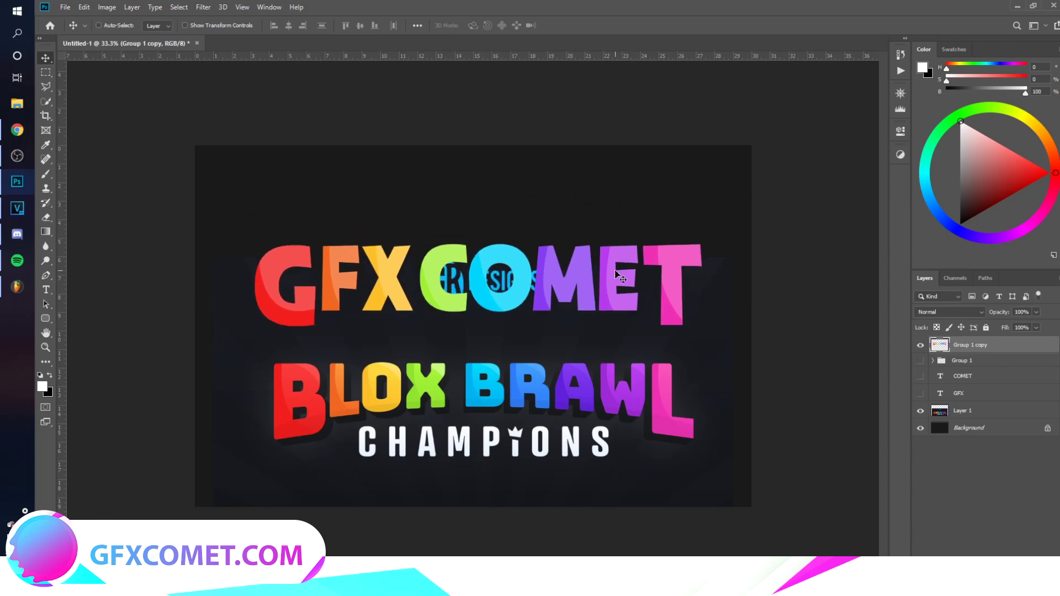
# Warp the merged logo with the Arc Lower style, curving its lower edge upward, and move it above the CR Designs logo
pyautogui.hotkey('ctrl', 't')
pyautogui.rightClick(597, 276)
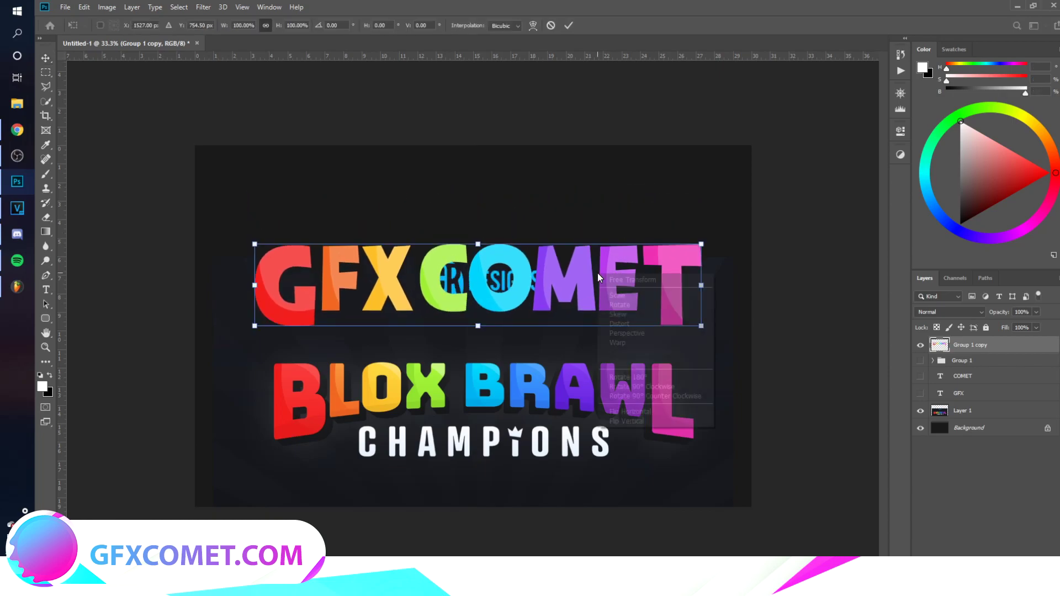
pyautogui.click(624, 342)
pyautogui.click(191, 24)
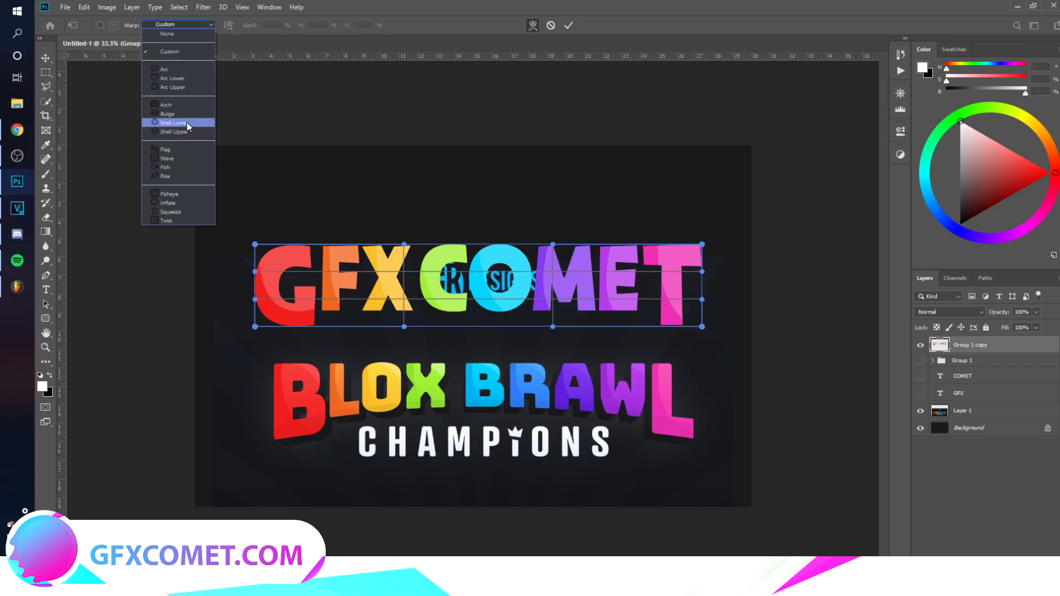
pyautogui.click(177, 78)
pyautogui.moveTo(481, 393); pyautogui.dragTo(497, 312)
pyautogui.press('Return')
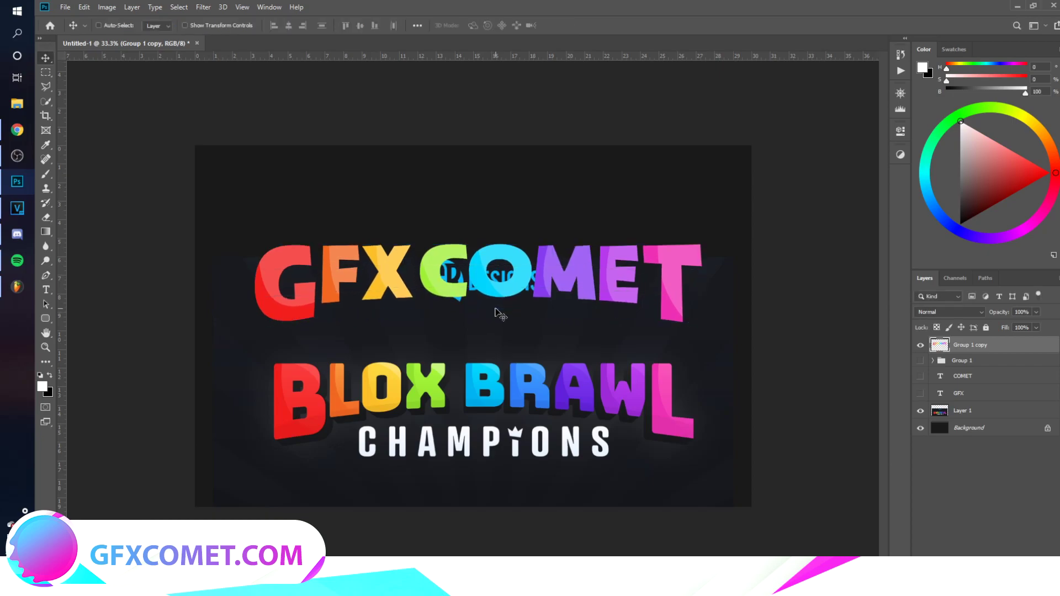
pyautogui.moveTo(529, 298); pyautogui.dragTo(658, 212)
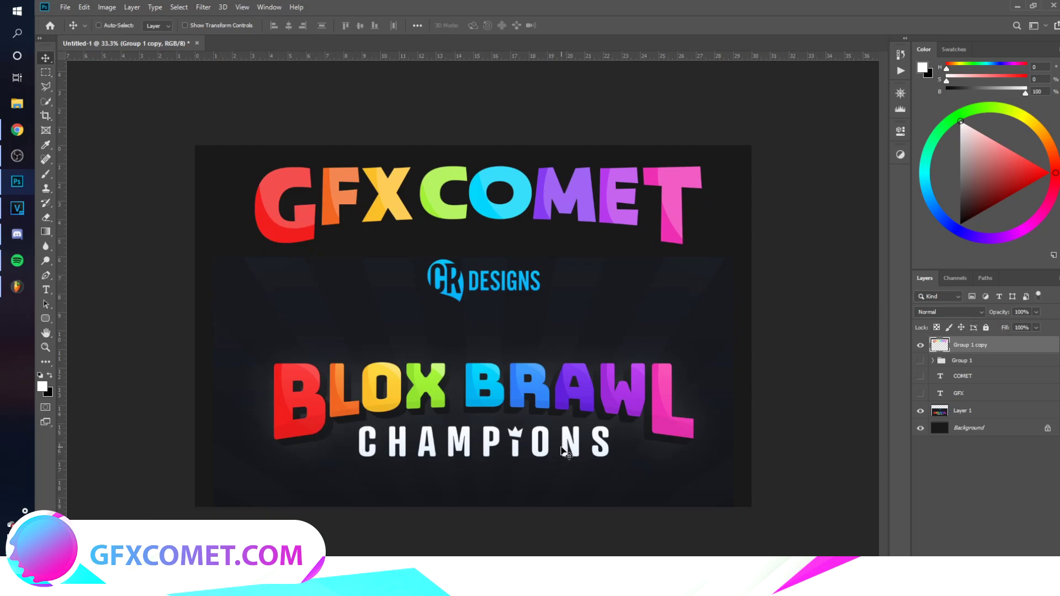
# Duplicate the warped logo layer beneath the original and shift the copy slightly downward as a shadow
pyautogui.press('alt')
pyautogui.moveTo(980, 349); pyautogui.dragTo(982, 361)
pyautogui.moveTo(628, 286); pyautogui.dragTo(630, 299)
# Give the lower logo copy a Color Overlay in Normal mode at 100% opacity with the near-black colour RGB 21, 21, 23
pyautogui.rightClick(1041, 366)
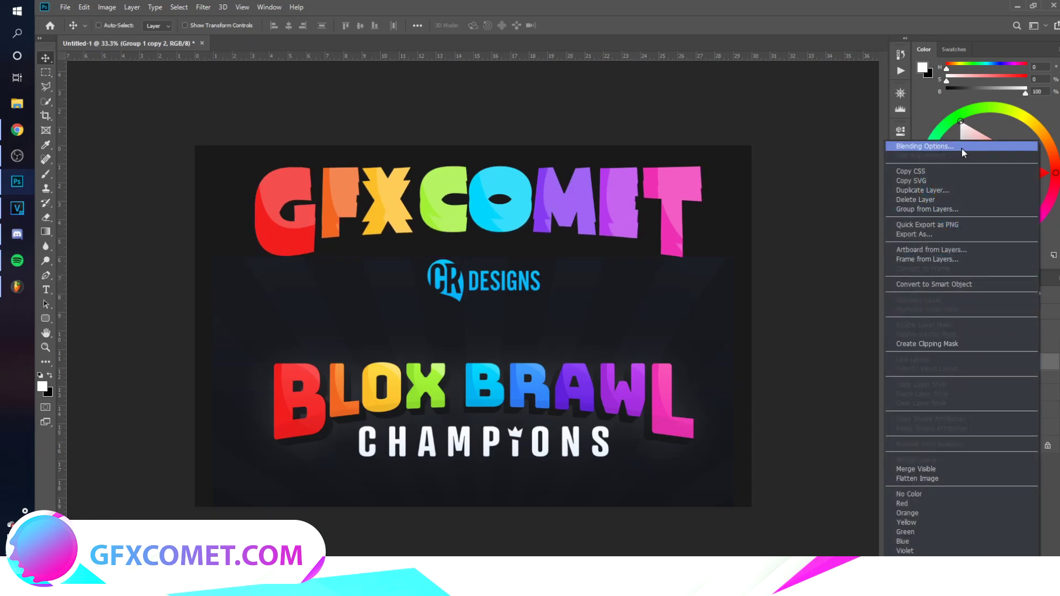
pyautogui.click(962, 148)
pyautogui.click(665, 287)
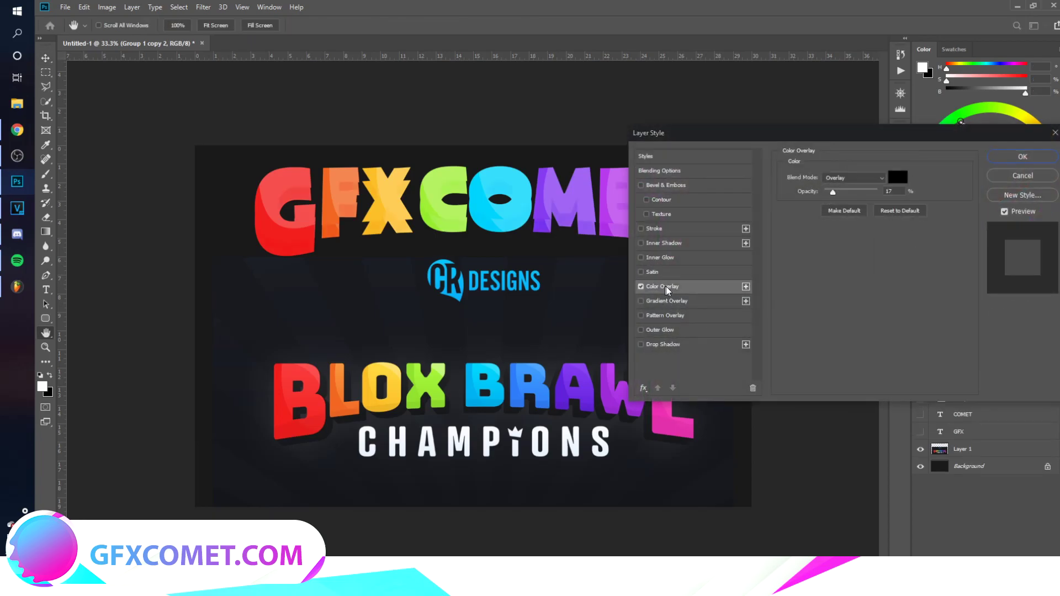
pyautogui.click(897, 177)
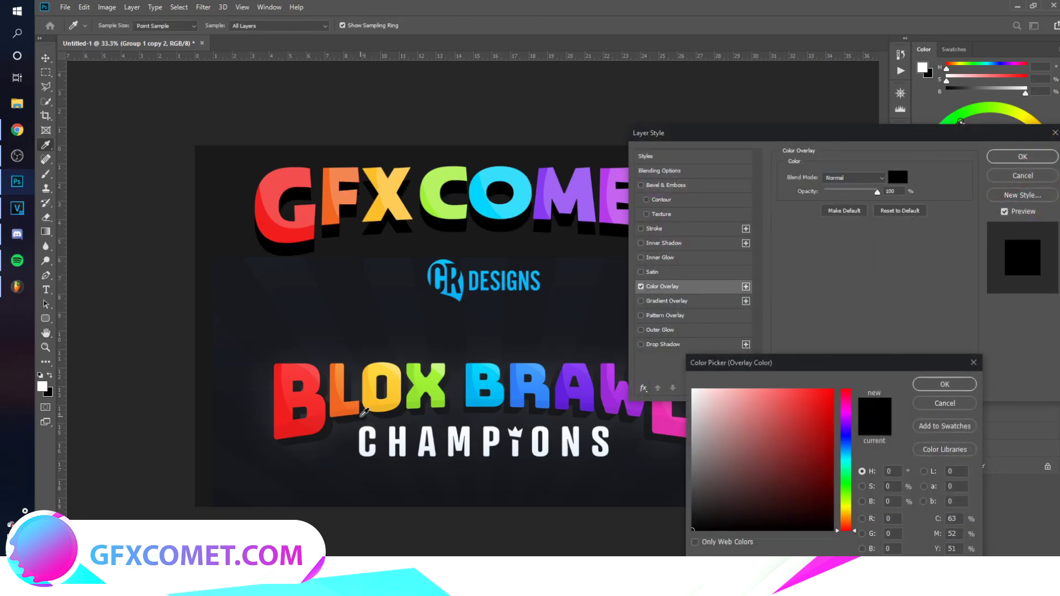
pyautogui.click(363, 413)
pyautogui.click(705, 522)
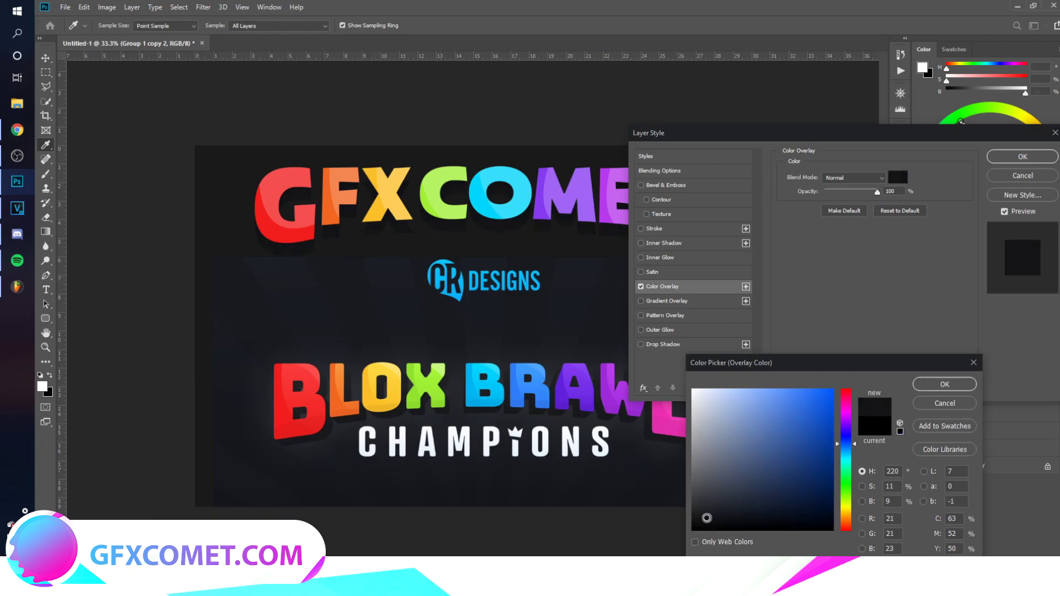
pyautogui.click(945, 385)
pyautogui.click(1023, 157)
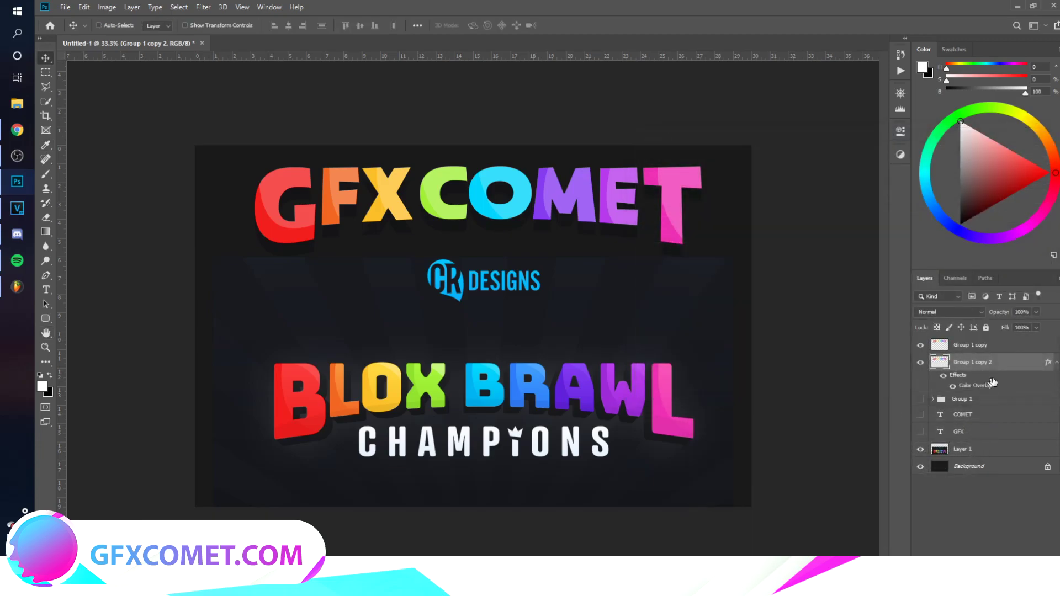
# Hide the reference image and add a white-filled layer directly above the background
pyautogui.click(1056, 365)
pyautogui.click(921, 428)
pyautogui.click(984, 445)
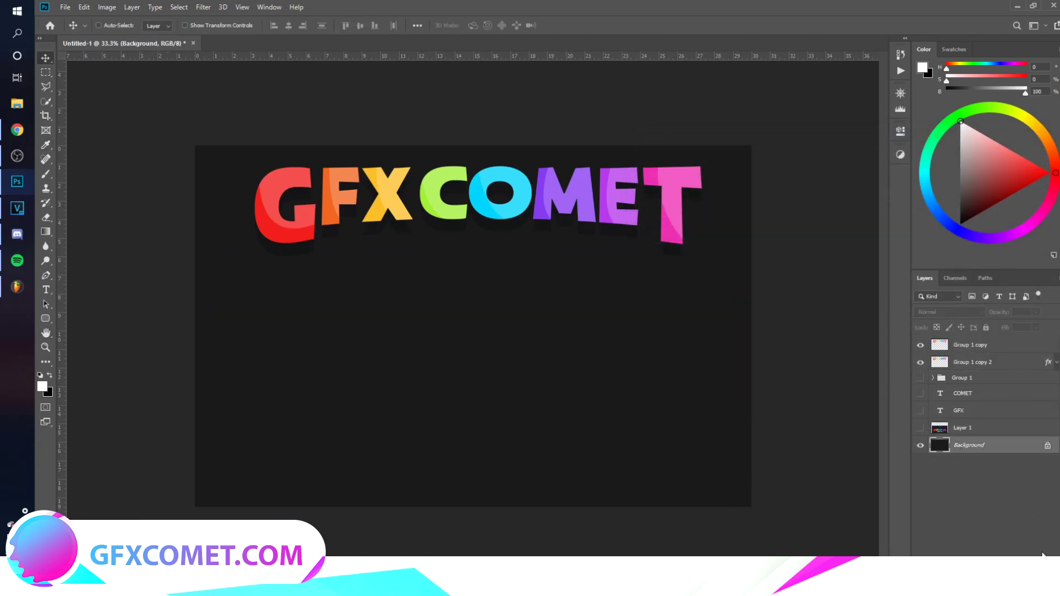
pyautogui.hotkey('ctrl', 'shift', 'alt', 'n')
pyautogui.press('x')
pyautogui.press('x')
pyautogui.hotkey('alt', 'BackSpace')
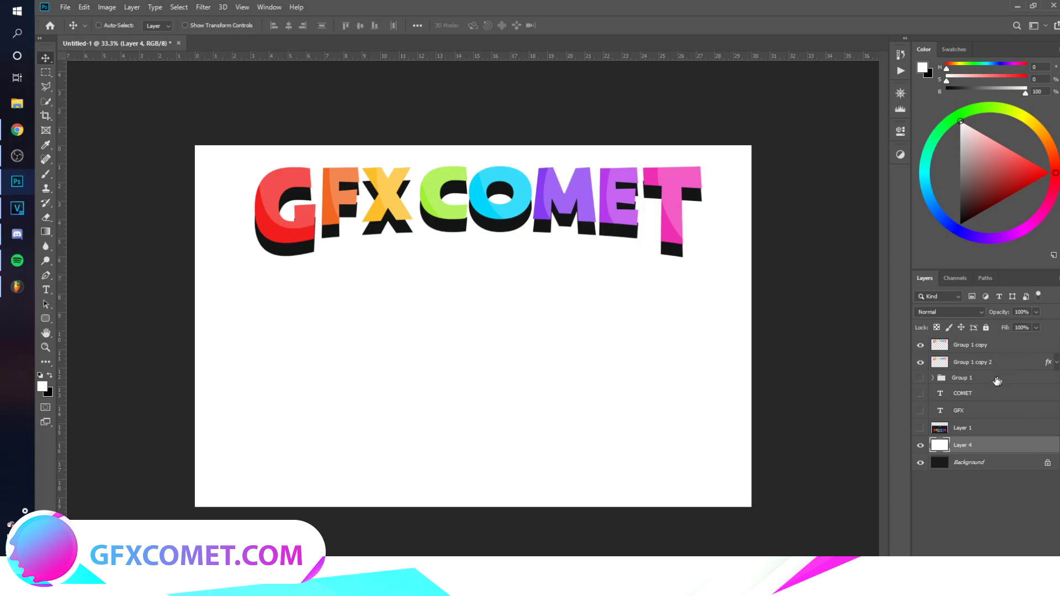
# Select the logo and its shadow copy together and move them down toward the middle of the canvas
pyautogui.click(989, 363)
pyautogui.keyDown('shift'); pyautogui.click(988, 345); pyautogui.keyUp('shift')
pyautogui.moveTo(558, 279); pyautogui.dragTo(558, 370)
# Nudge the shadow copy upward so it sits closer beneath the coloured letters
pyautogui.click(984, 364)
pyautogui.press('Up')
pyautogui.press('Up')
pyautogui.press('Up')
pyautogui.press('Up')
pyautogui.press('Up')
pyautogui.press('Up')
pyautogui.press('Up')
pyautogui.press('Up')
pyautogui.press('Up')
pyautogui.press('Up')
pyautogui.press('Up')
pyautogui.press('Up')
pyautogui.press('Up')
pyautogui.press('Up')
pyautogui.press('Up')
pyautogui.press('Up')
pyautogui.press('Up')
pyautogui.press('Up')
pyautogui.press('Up')
pyautogui.press('Up')
pyautogui.hotkey('shift', 'Up')
pyautogui.hotkey('shift', 'Down')
# Try a slight perspective transform on the shadow copy by pulling its upper-right corner inward
pyautogui.hotkey('ctrl', '+')
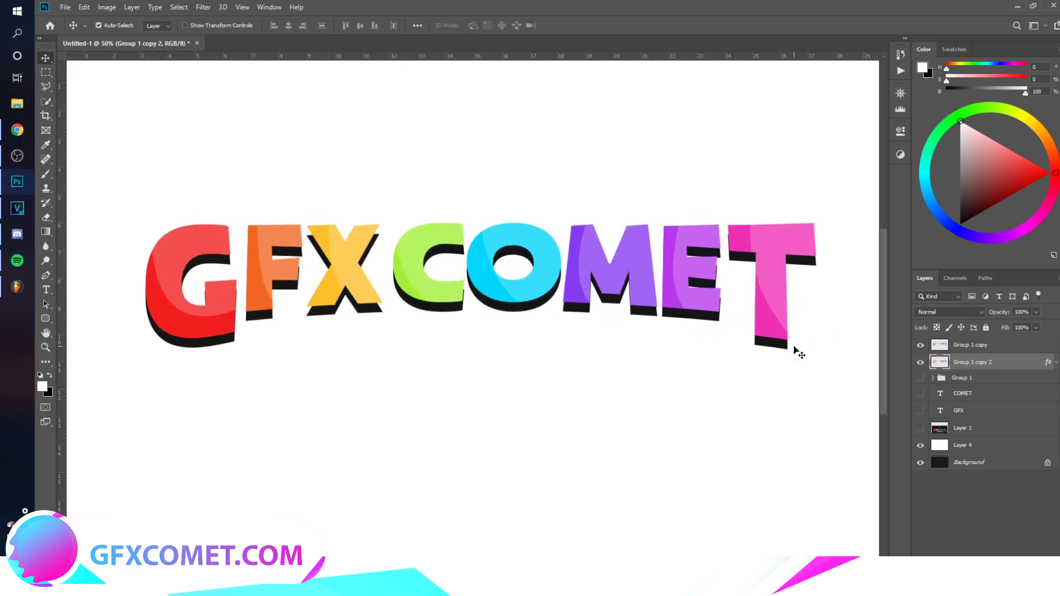
pyautogui.hotkey('ctrl', 't')
pyautogui.rightClick(736, 293)
pyautogui.click(784, 353)
pyautogui.moveTo(816, 232)
pyautogui.mouseDown()
pyautogui.moveTo(830, 232)
pyautogui.moveTo(802, 231)
pyautogui.mouseUp()
pyautogui.press('Return')
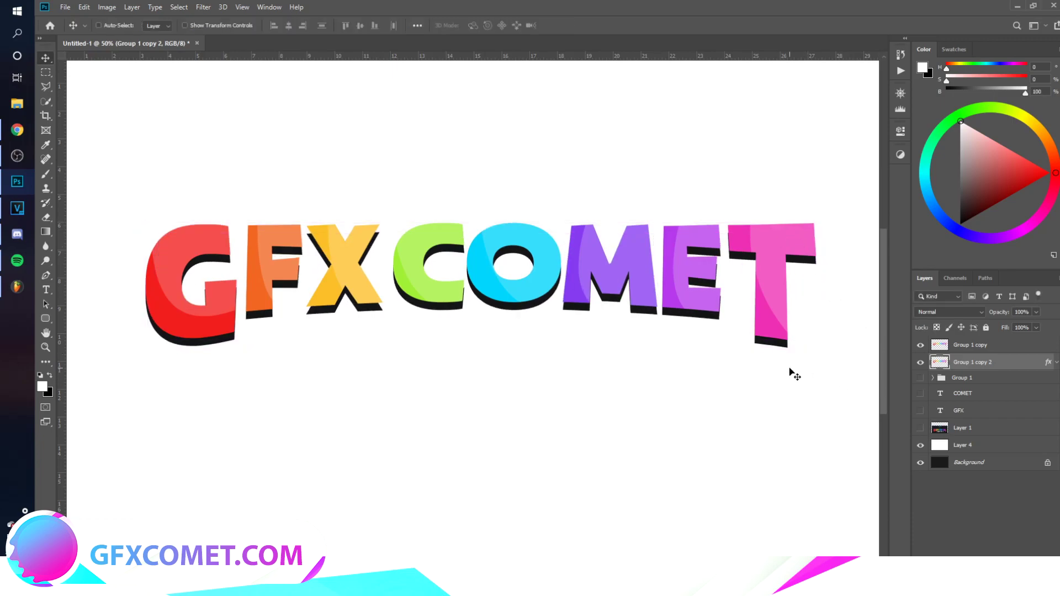
# Flatten the shadow copy and its overlay into one layer, add an empty layer above it and sample the shadow's dark colour
pyautogui.hotkey('ctrl', 'g')
pyautogui.hotkey('ctrl', 'e')
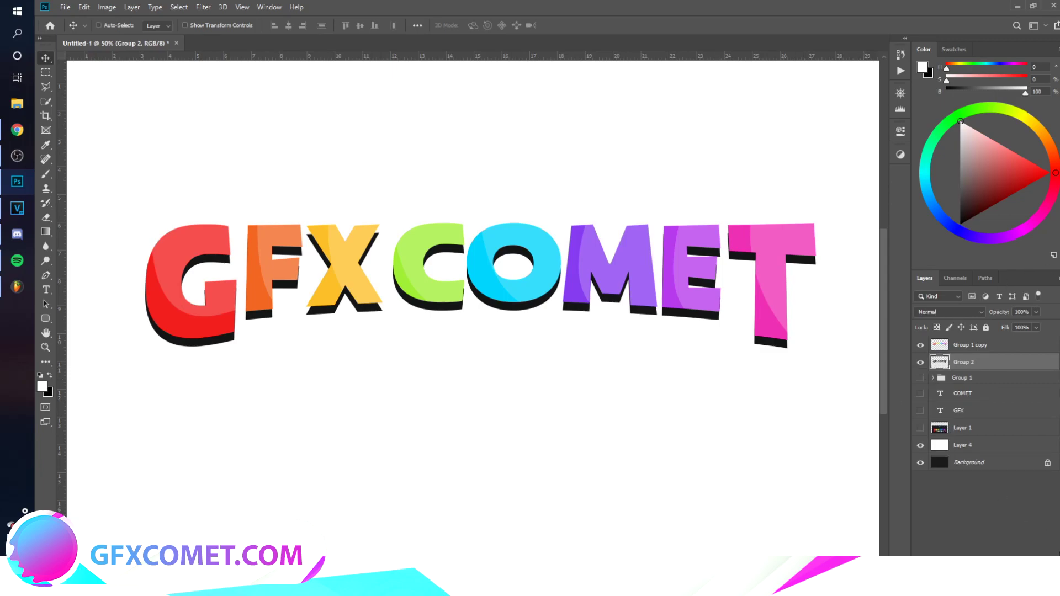
pyautogui.hotkey('ctrl', 'shift', 'alt', 'n')
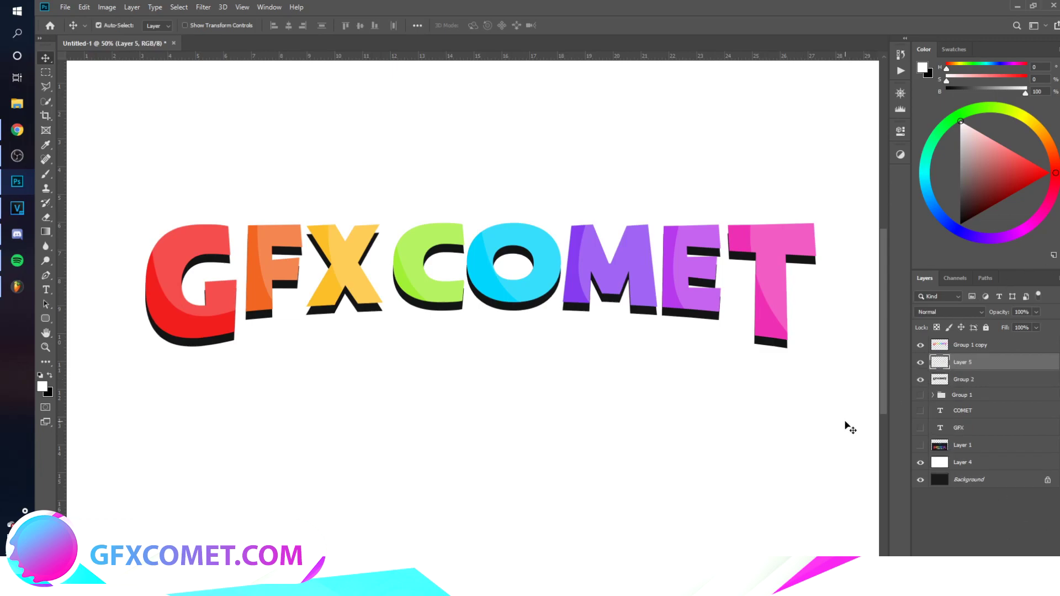
pyautogui.hotkey('ctrl', '+')
pyautogui.press('i')
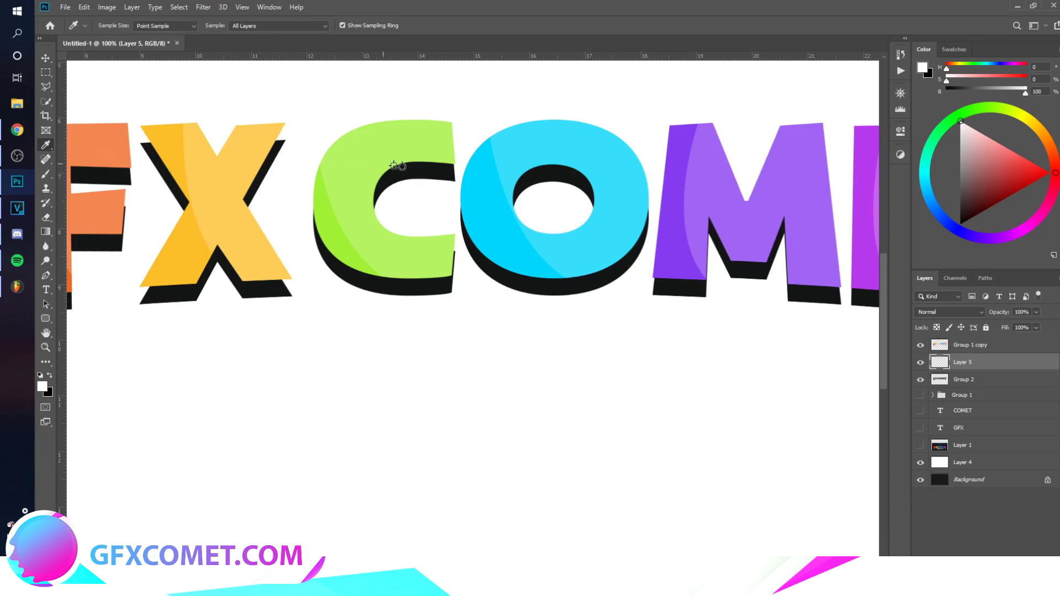
pyautogui.click(422, 166)
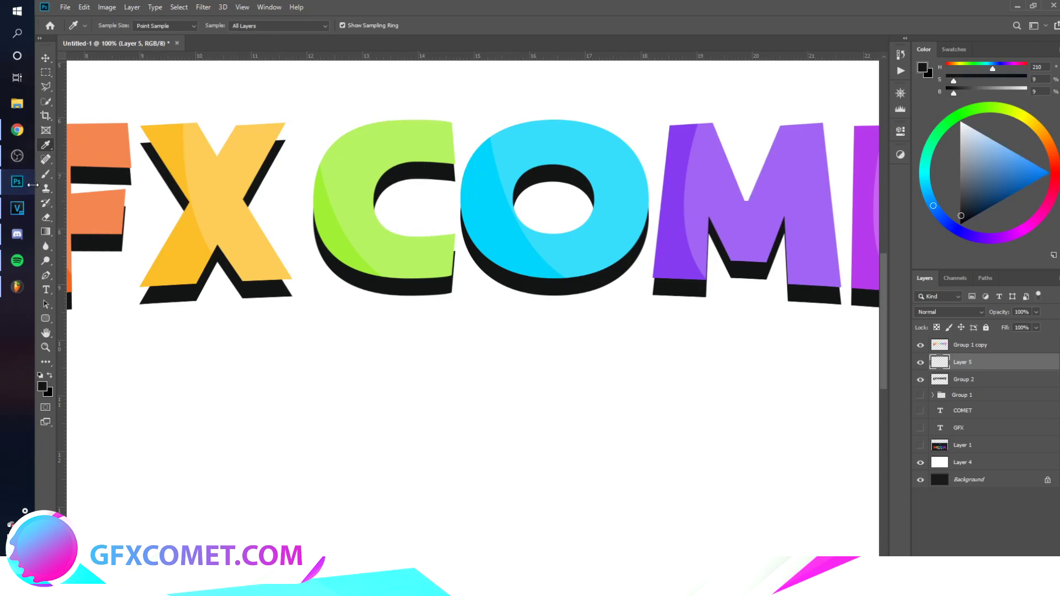
# Draw a dark Pen tool shape behind the lower half of the X, joining its outer corners to the shadow
pyautogui.click(45, 275)
pyautogui.scroll(5, 291, 279)
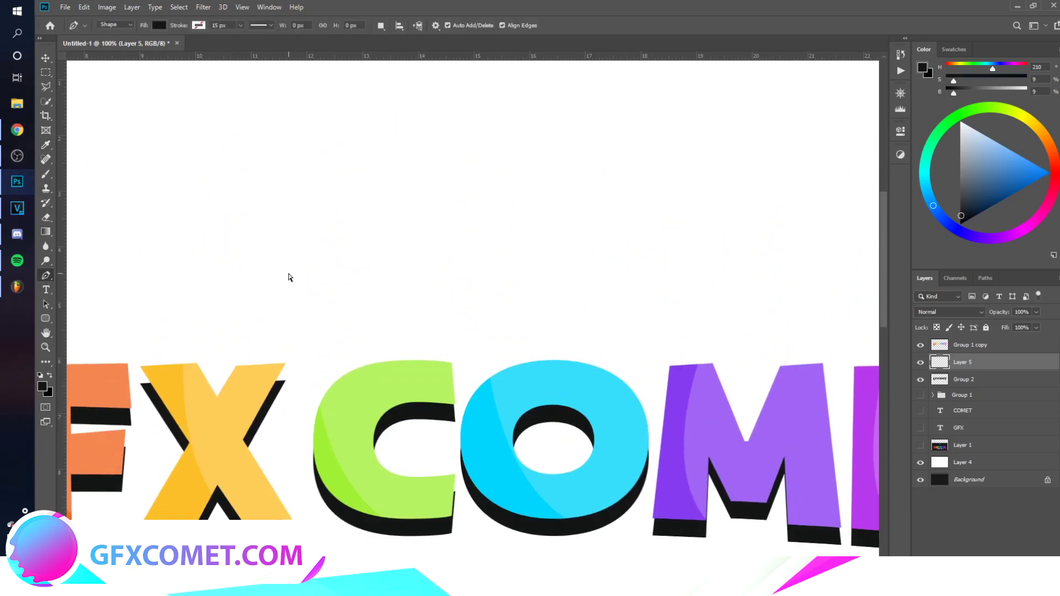
pyautogui.hotkey('ctrl', '+')
pyautogui.scroll(-6, 323, 274)
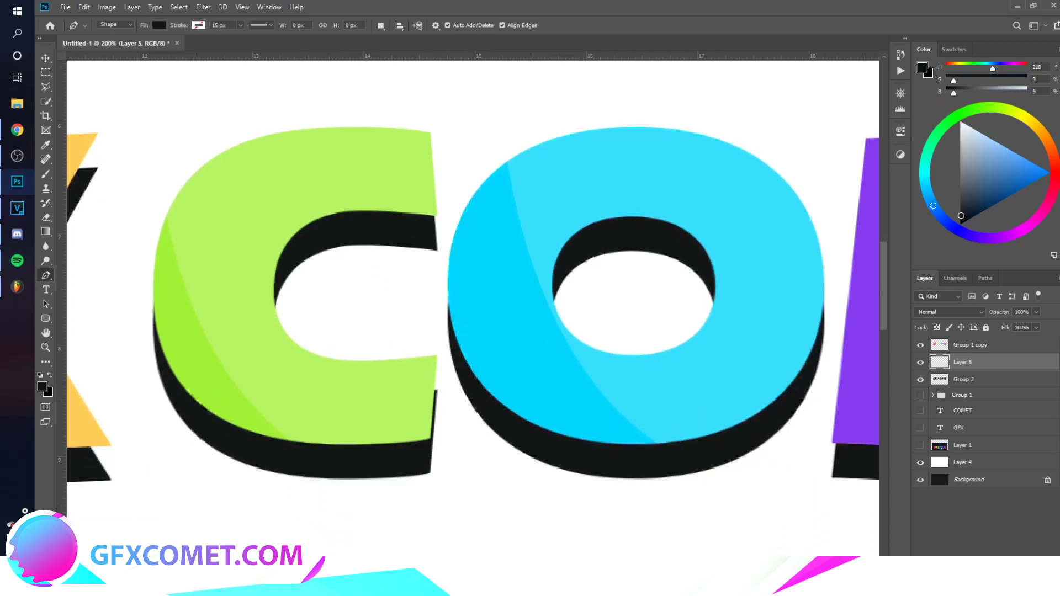
pyautogui.hscroll(-12, 452, 503)
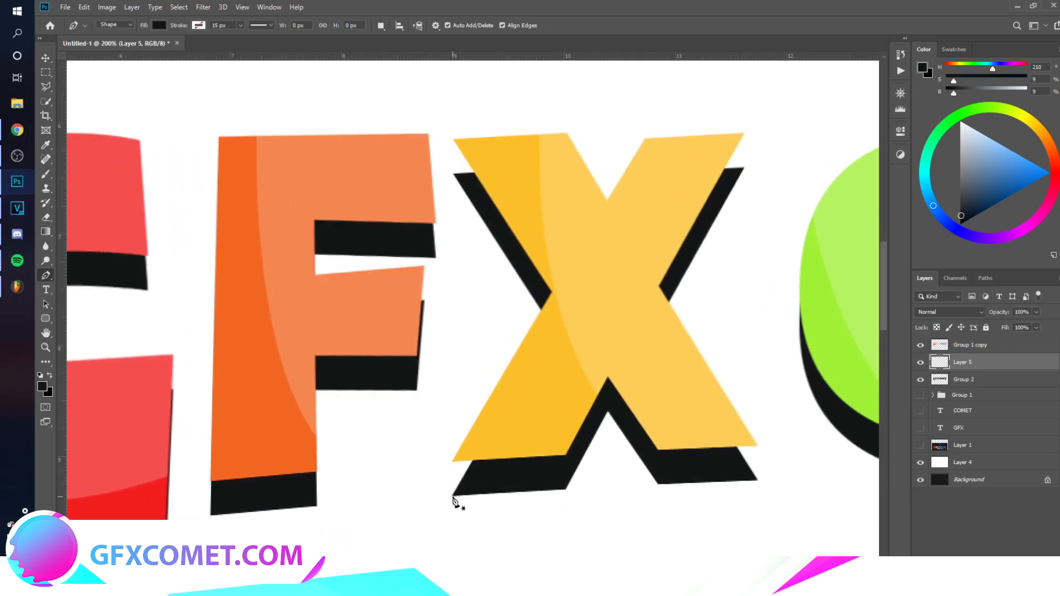
pyautogui.click(452, 496)
pyautogui.click(534, 366)
pyautogui.click(605, 305)
pyautogui.click(650, 324)
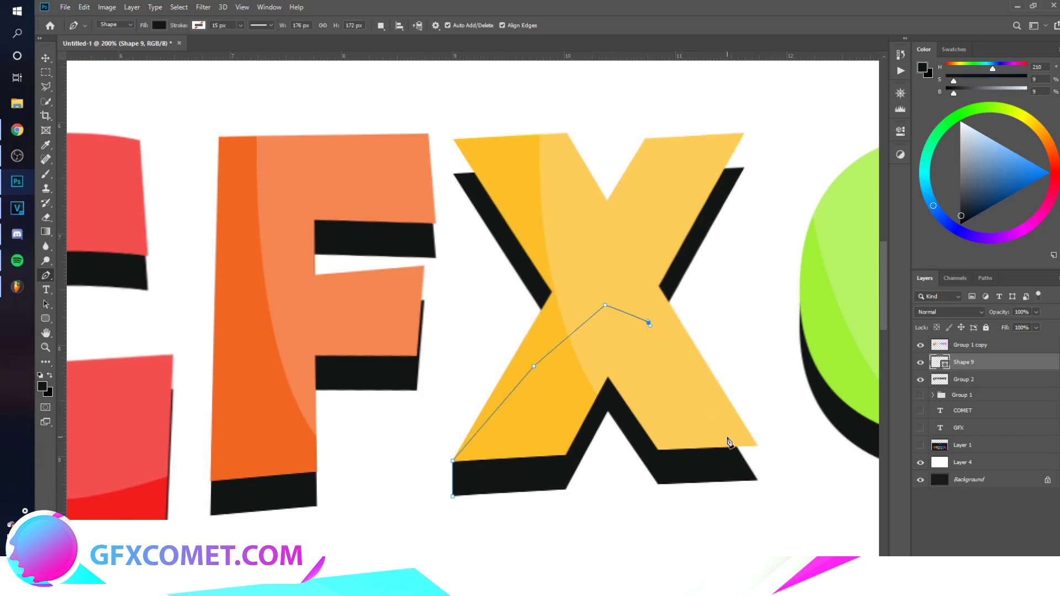
pyautogui.click(756, 446)
pyautogui.click(758, 480)
pyautogui.click(689, 464)
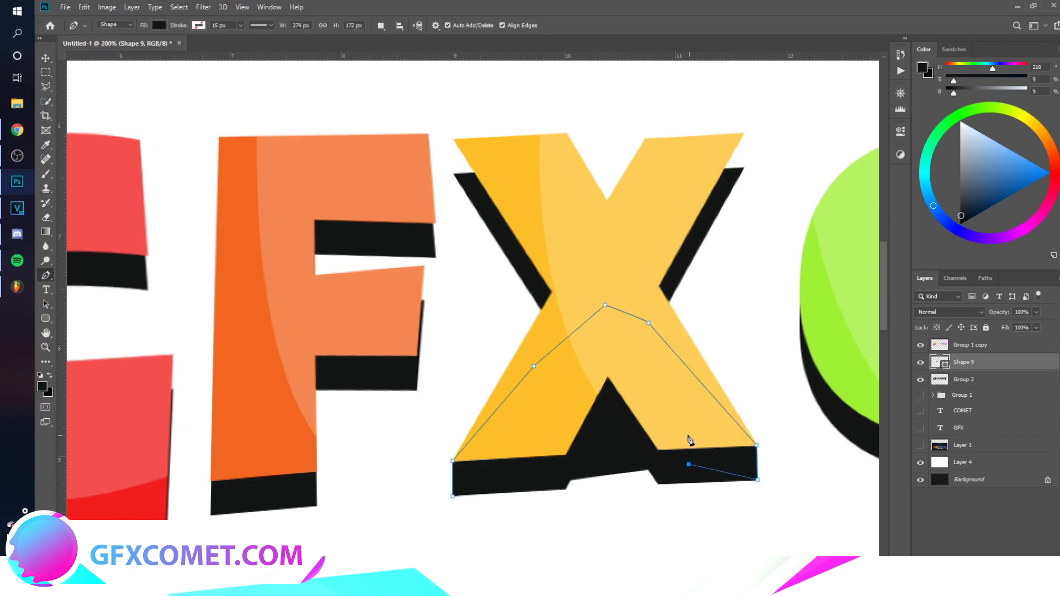
pyautogui.click(673, 435)
pyautogui.click(643, 370)
pyautogui.click(605, 352)
pyautogui.click(568, 402)
pyautogui.click(453, 497)
pyautogui.press('Return')
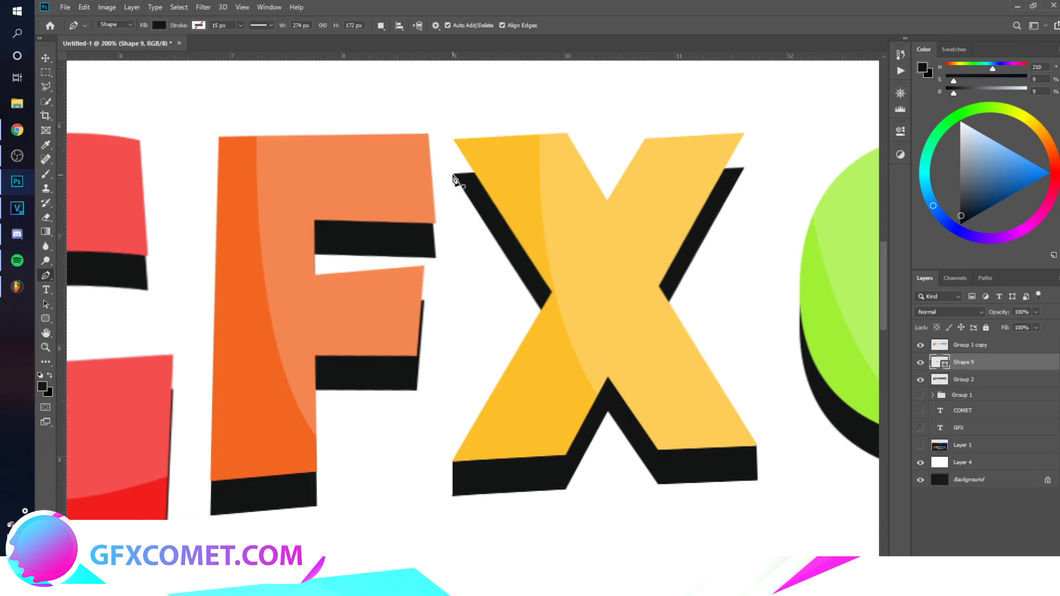
# Draw a dark Pen tool shape behind the upper half of the X, joining its upper corners to the shadow
pyautogui.click(454, 174)
pyautogui.click(453, 139)
pyautogui.click(522, 145)
pyautogui.click(572, 206)
pyautogui.click(599, 231)
pyautogui.click(742, 133)
pyautogui.click(744, 169)
pyautogui.click(654, 248)
pyautogui.click(620, 276)
pyautogui.click(543, 225)
pyautogui.click(454, 174)
pyautogui.press('Return')
# Fill the shadow gap at the end of the F's middle arm with a small dark Pen tool shape
pyautogui.click(424, 267)
pyautogui.click(410, 303)
pyautogui.click(424, 312)
pyautogui.press('Return')
# Draw a dark Pen tool shape behind the G's crossbar to close the shadow gaps on both of its sides
pyautogui.hscroll(-5, 435, 309)
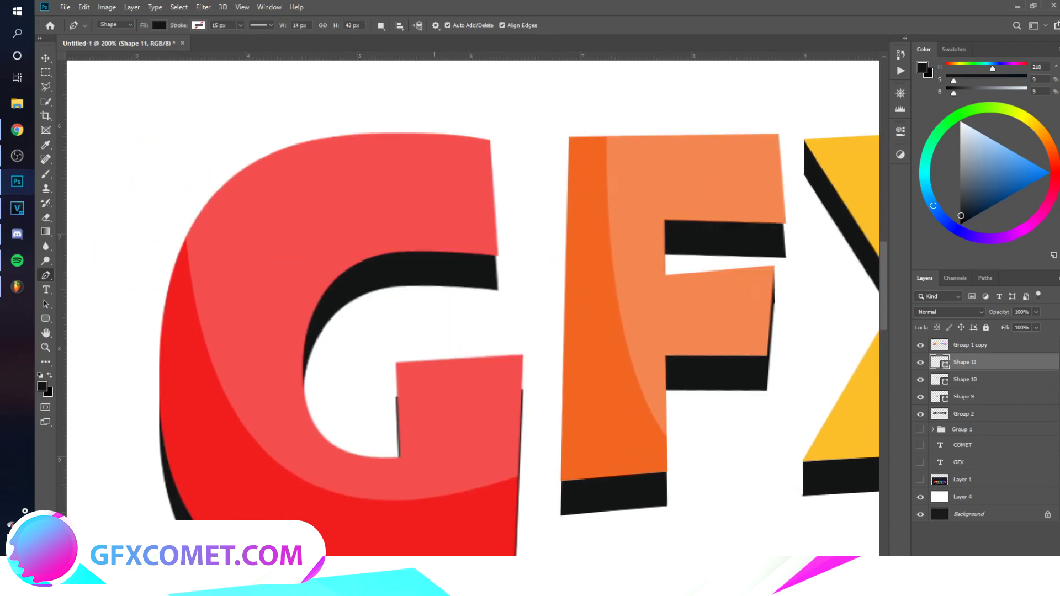
pyautogui.scroll(-3, 530, 312)
pyautogui.click(396, 335)
pyautogui.click(396, 301)
pyautogui.click(461, 316)
pyautogui.click(522, 292)
pyautogui.click(524, 331)
pyautogui.click(484, 369)
pyautogui.click(467, 377)
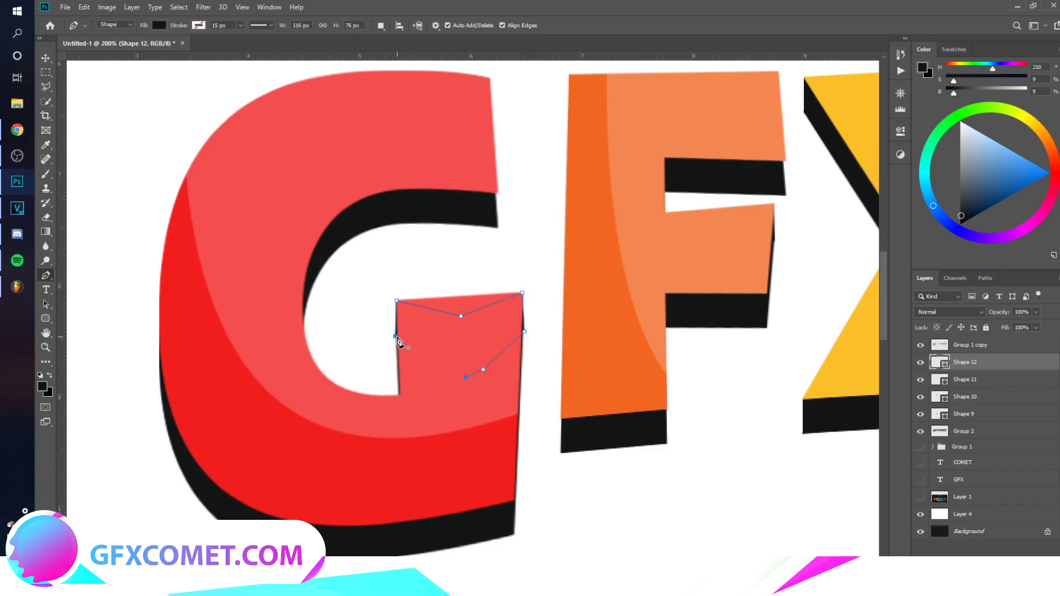
pyautogui.click(396, 336)
# Fill the shadow gaps at the lower and upper ends of the C with small dark Pen tool shapes
pyautogui.hscroll(8, 448, 436)
pyautogui.click(373, 331)
pyautogui.click(373, 294)
pyautogui.click(353, 336)
pyautogui.click(364, 344)
pyautogui.click(373, 330)
pyautogui.press('Return')
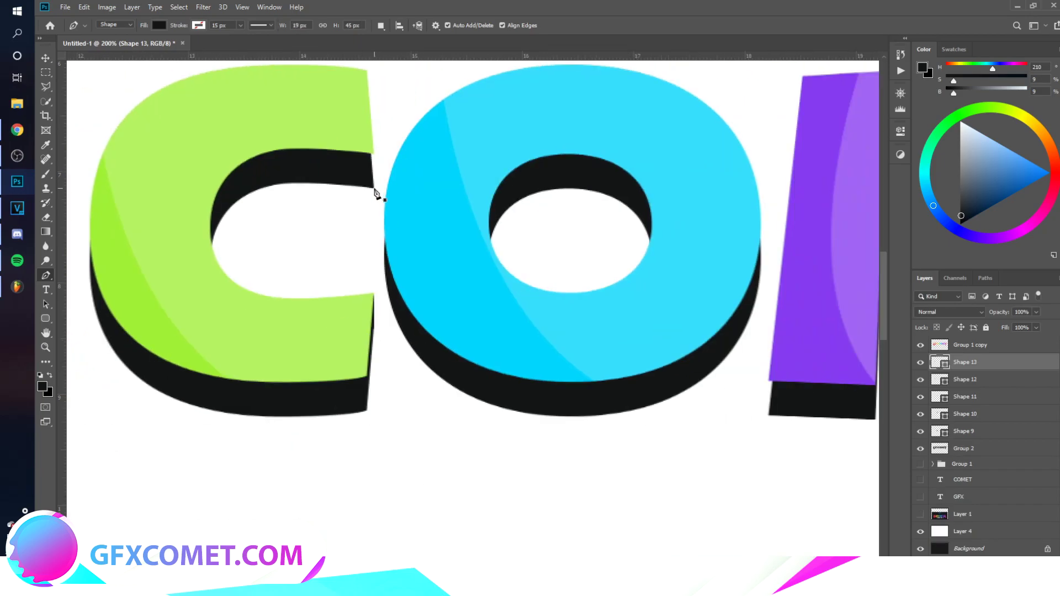
pyautogui.click(374, 188)
pyautogui.click(372, 152)
pyautogui.click(348, 162)
pyautogui.click(374, 189)
pyautogui.press('Return')
# Fill the shadow gaps at the outer bottom corners of both M legs with small dark Pen tool shapes
pyautogui.hscroll(8, 554, 290)
pyautogui.click(536, 435)
pyautogui.click(536, 397)
pyautogui.click(513, 398)
pyautogui.click(536, 435)
pyautogui.press('Return')
pyautogui.click(161, 415)
pyautogui.click(160, 381)
pyautogui.click(192, 368)
pyautogui.click(160, 415)
pyautogui.press('Return')
# Fill the shadow gaps at the E's upper arm and the T's upper-left corner with dark Pen tool shapes
pyautogui.click(790, 201)
pyautogui.click(787, 167)
pyautogui.click(766, 171)
pyautogui.click(789, 201)
pyautogui.press('Return')
pyautogui.hscroll(8, 561, 526)
pyautogui.click(266, 108)
pyautogui.click(265, 73)
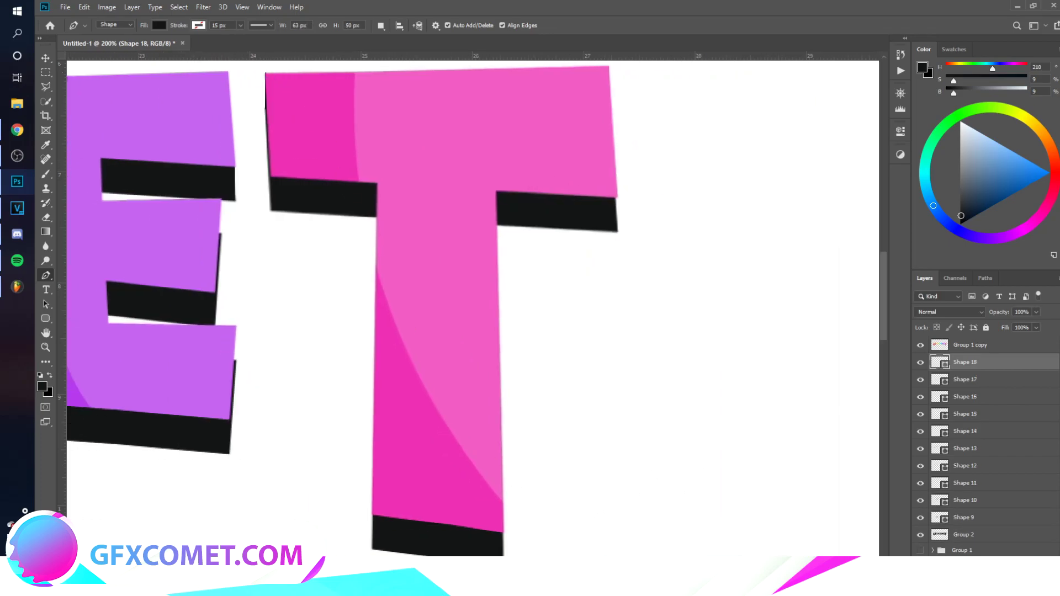
pyautogui.hscroll(-15, 473, 308)
pyautogui.hscroll(10, 472, 308)
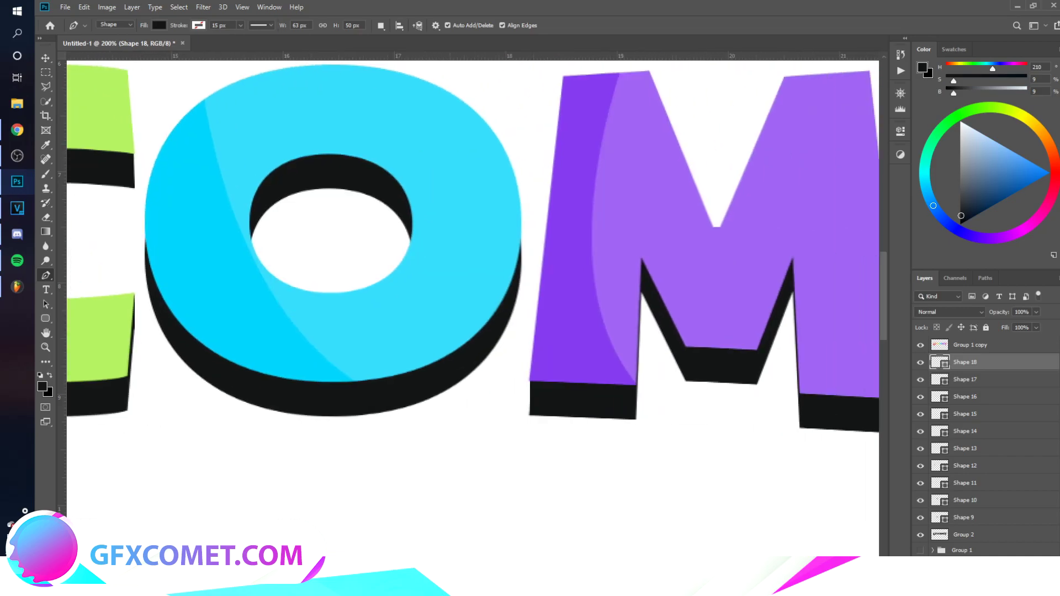
pyautogui.scroll(-5, 593, 543)
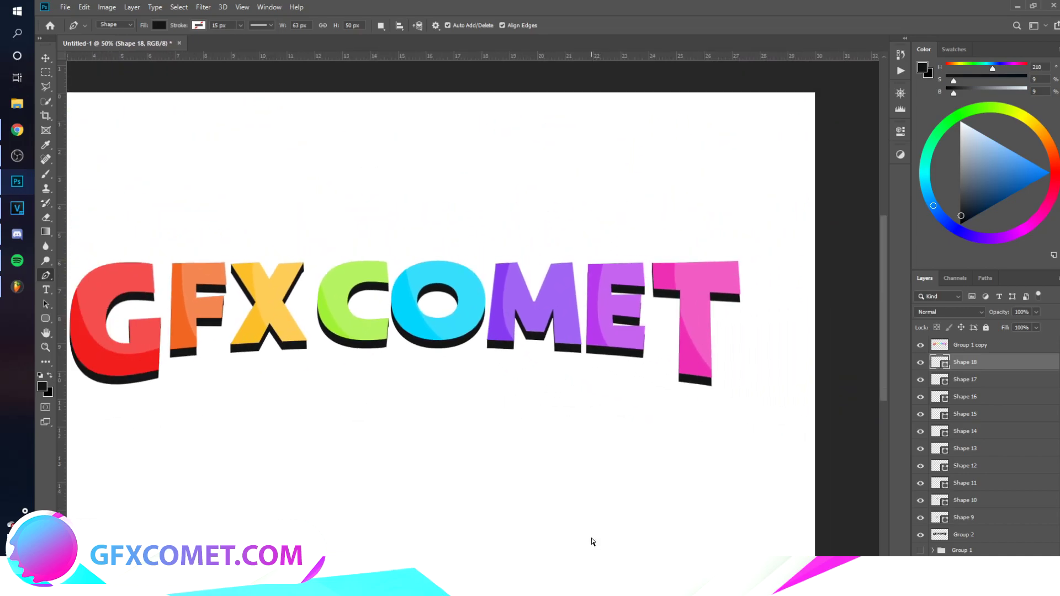
pyautogui.hotkey('ctrl', '-')
pyautogui.hotkey('ctrl', '+')
# Group the shadow layer with its ten fill shapes, Shape 9 to Shape 18, and toggle the group's visibility
pyautogui.press('v')
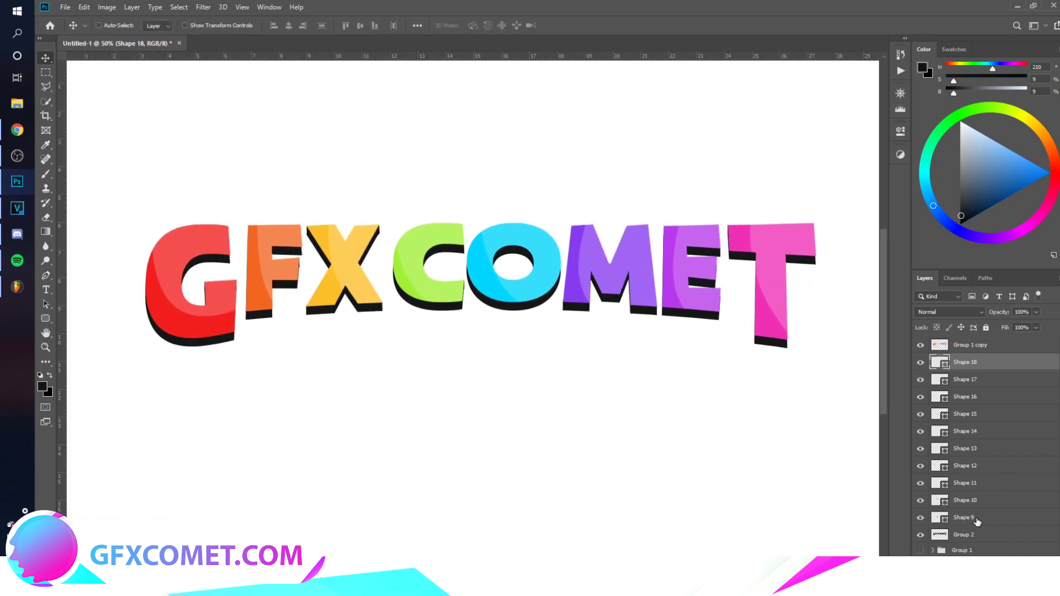
pyautogui.click(917, 537)
pyautogui.click(928, 537)
pyautogui.moveTo(756, 303)
pyautogui.mouseDown()
pyautogui.moveTo(762, 375)
pyautogui.moveTo(761, 310)
pyautogui.mouseUp()
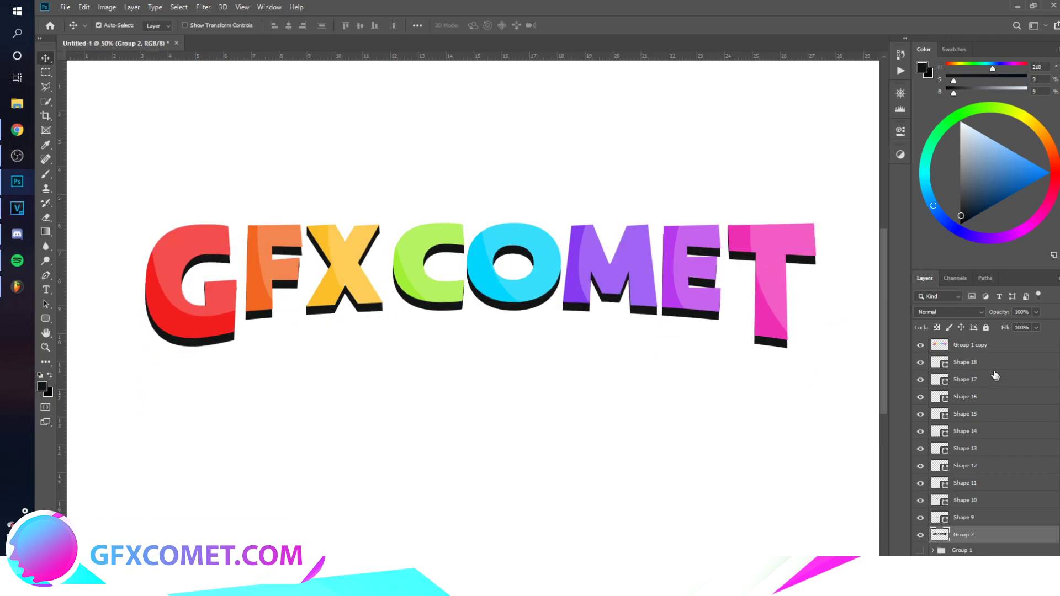
pyautogui.click(992, 363)
pyautogui.keyDown('shift'); pyautogui.click(969, 539); pyautogui.keyUp('shift')
pyautogui.hotkey('ctrl', 'e')
pyautogui.hotkey('ctrl', 'z')
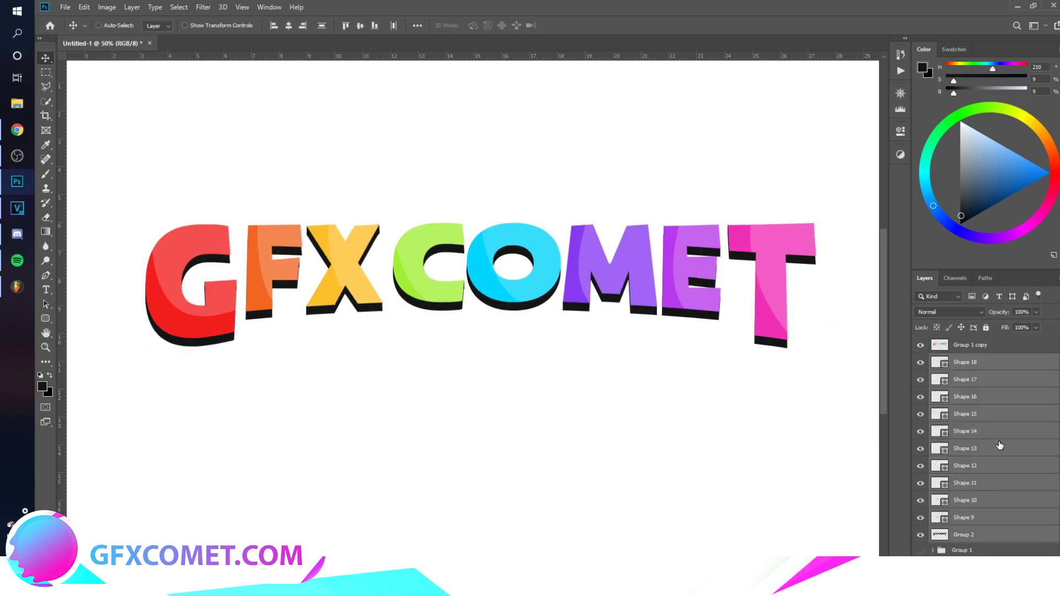
pyautogui.hotkey('ctrl', 'g')
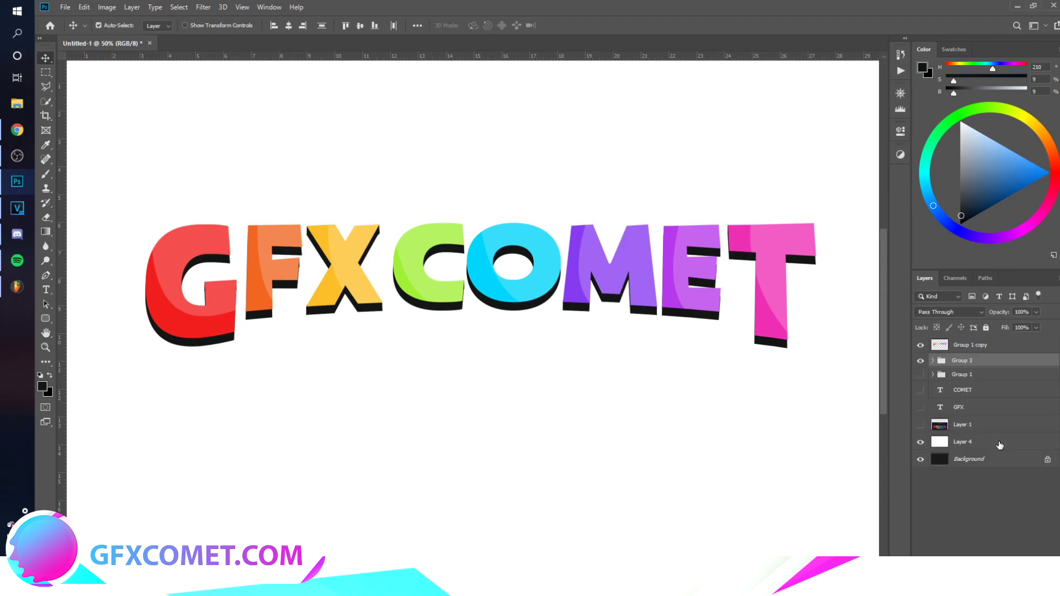
pyautogui.click(921, 362)
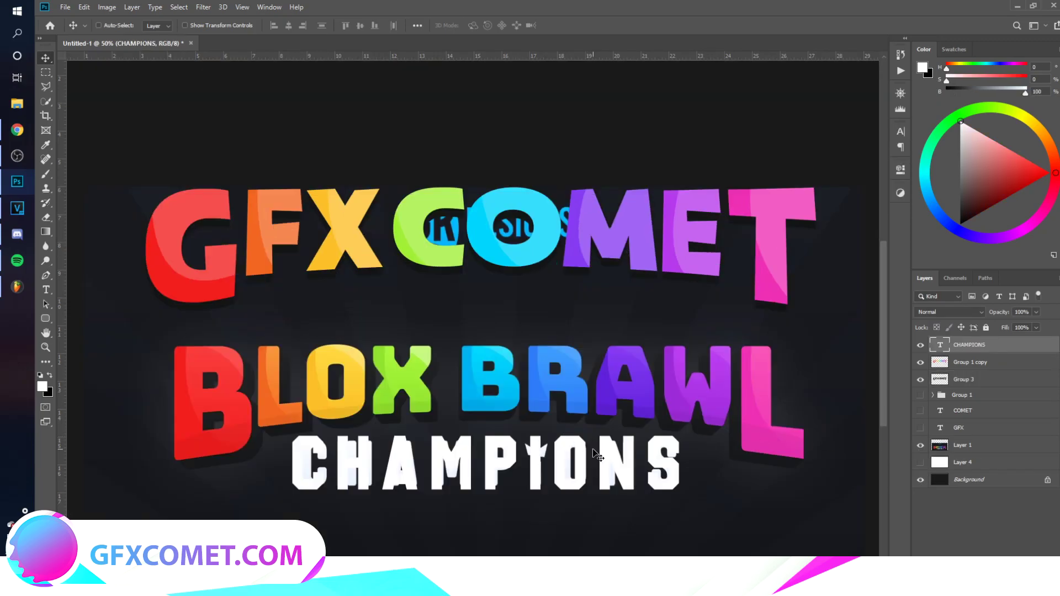
# Move the white CHAMPIONS text directly beneath the GFX COMET lettering and rasterize its layer
pyautogui.moveTo(598, 454); pyautogui.dragTo(594, 291)
pyautogui.rightClick(995, 347)
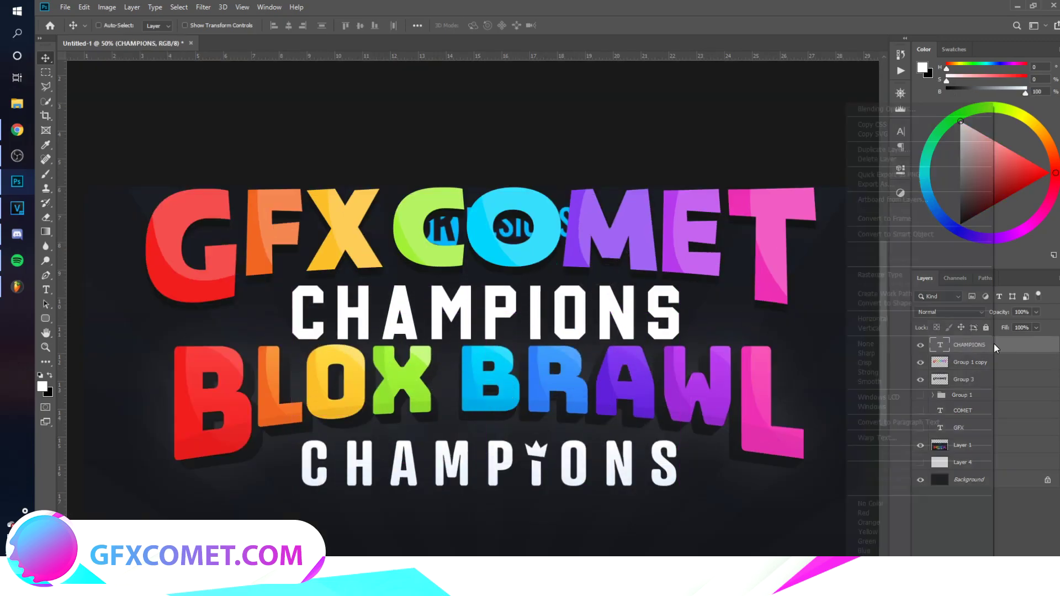
pyautogui.click(881, 274)
# Cut off the top of the I in the new CHAMPIONS text at a slant using a Polygonal Lasso selection, leaving nothing selected
pyautogui.click(46, 275)
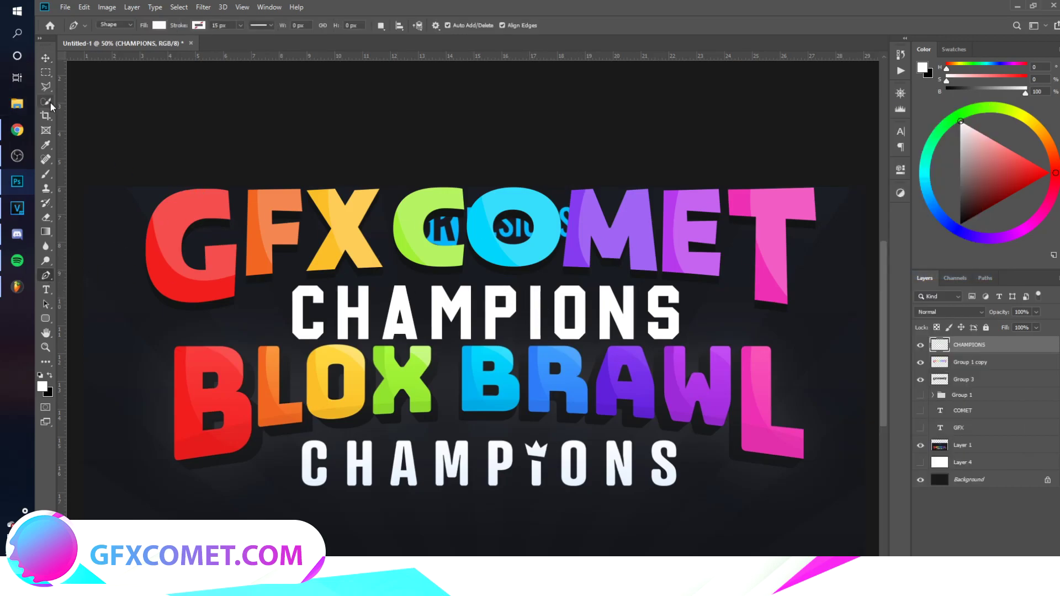
pyautogui.click(46, 88)
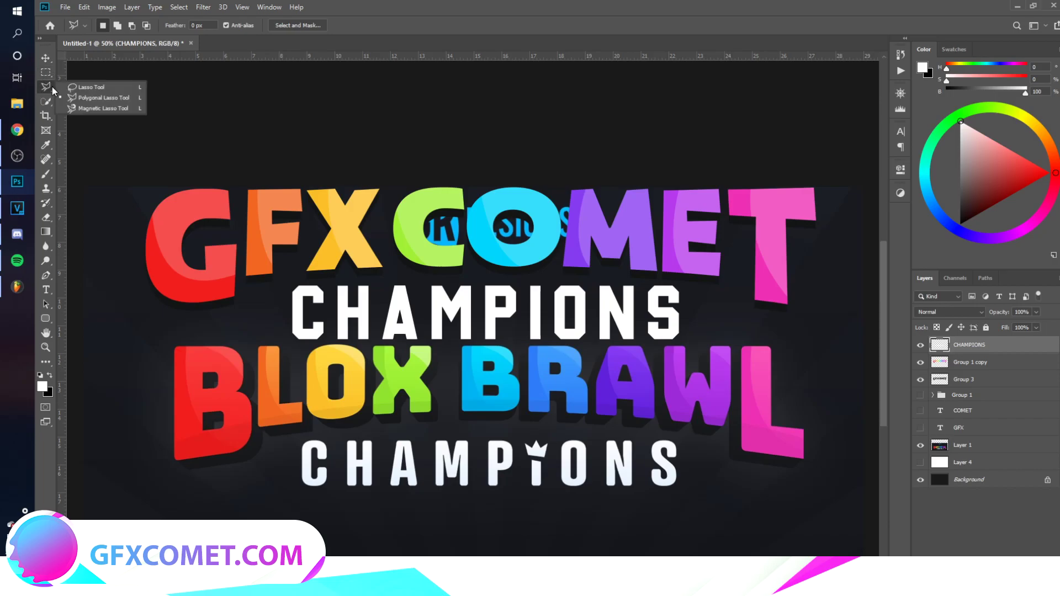
pyautogui.click(115, 100)
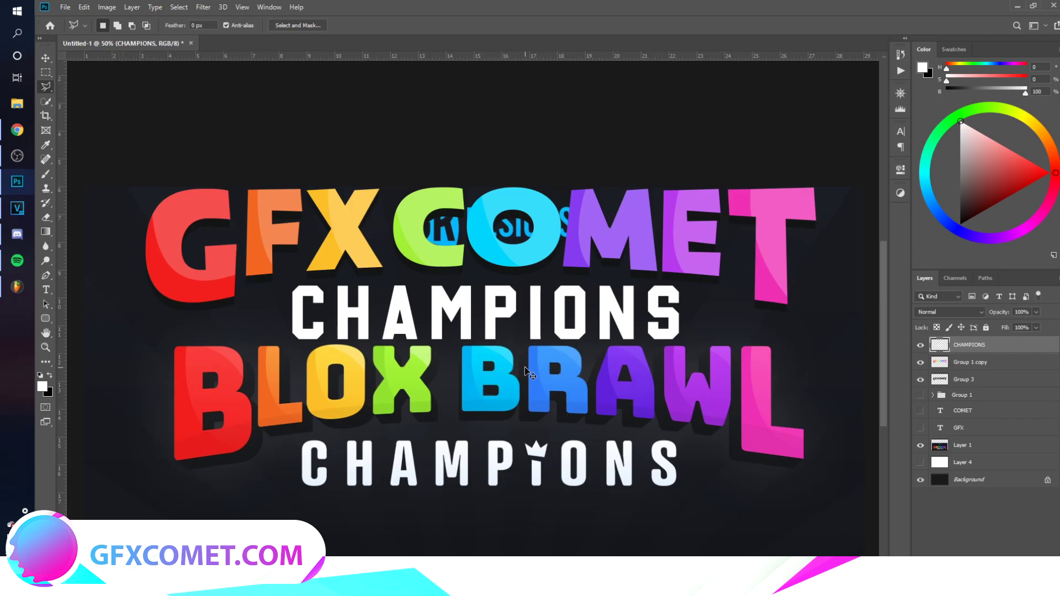
pyautogui.hotkey('ctrl', '+')
pyautogui.click(541, 287)
pyautogui.click(573, 304)
pyautogui.click(566, 252)
pyautogui.click(557, 244)
pyautogui.click(538, 257)
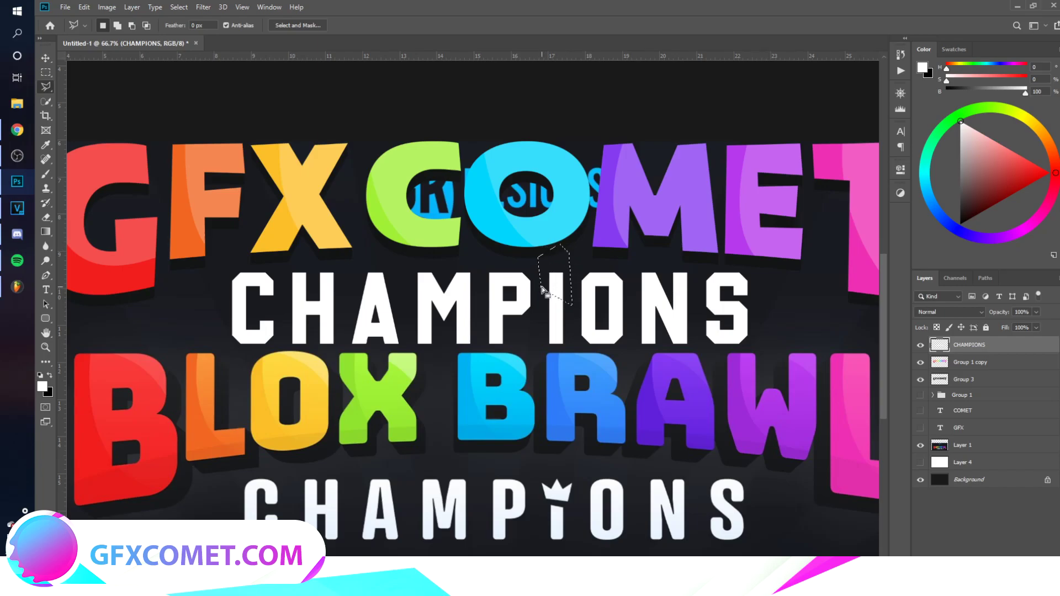
pyautogui.click(542, 287)
pyautogui.press('Delete')
pyautogui.hotkey('ctrl', 'd')
# Draw a white three-pointed crown above the shortened I with the Pen tool, as a shape above the CHAMPIONS layer
pyautogui.click(45, 276)
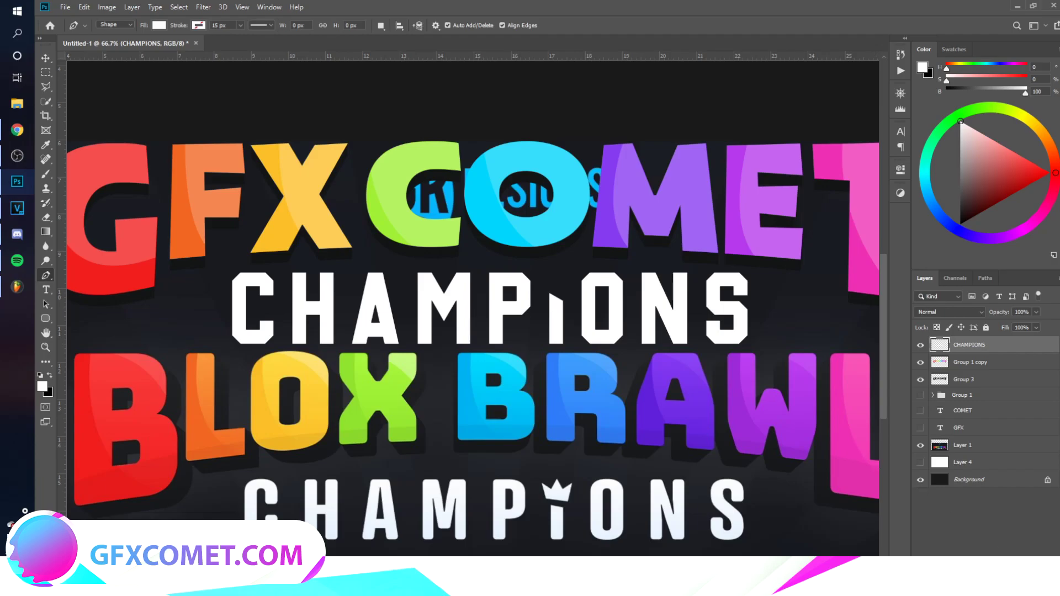
pyautogui.hotkey('ctrl', 'shift', 'alt', 'n')
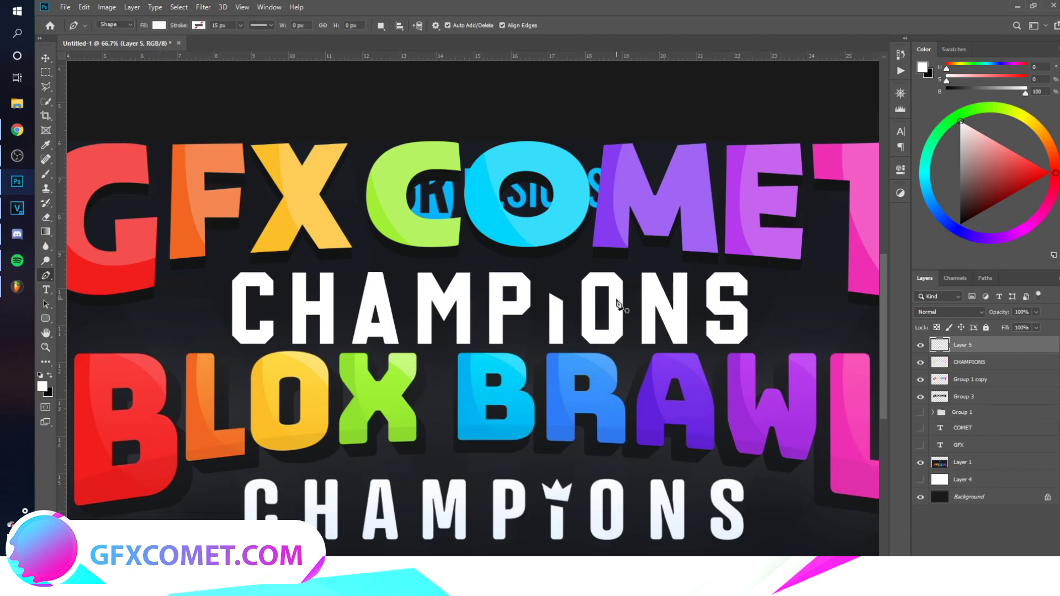
pyautogui.click(544, 277)
pyautogui.click(565, 286)
pyautogui.click(574, 262)
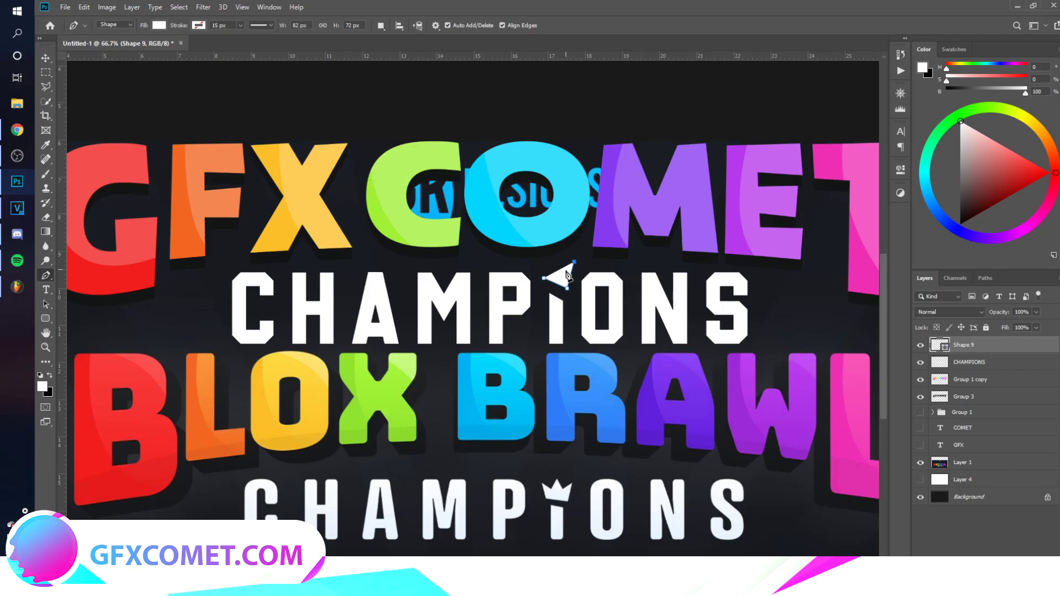
pyautogui.click(564, 273)
pyautogui.click(557, 258)
pyautogui.click(552, 269)
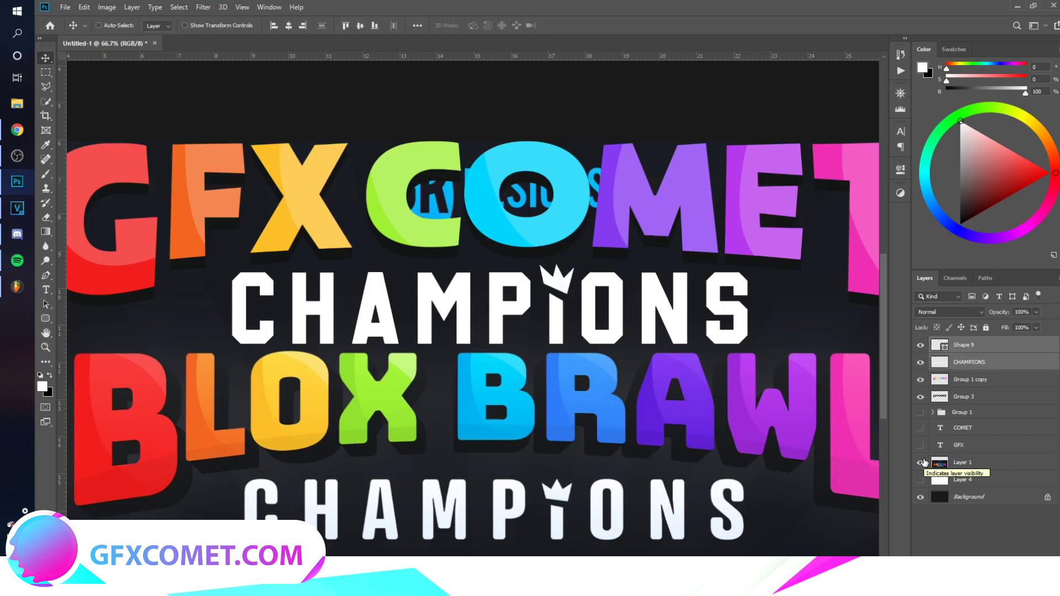
# Hide the reference, merge the crown with the CHAMPIONS lettering, and move the merged subtitle straight down about 0.68 in
pyautogui.click(920, 462)
pyautogui.hotkey('ctrl', 'g')
pyautogui.press('ctrl')
pyautogui.hotkey('ctrl', 'e')
pyautogui.moveTo(721, 307); pyautogui.dragTo(718, 330)
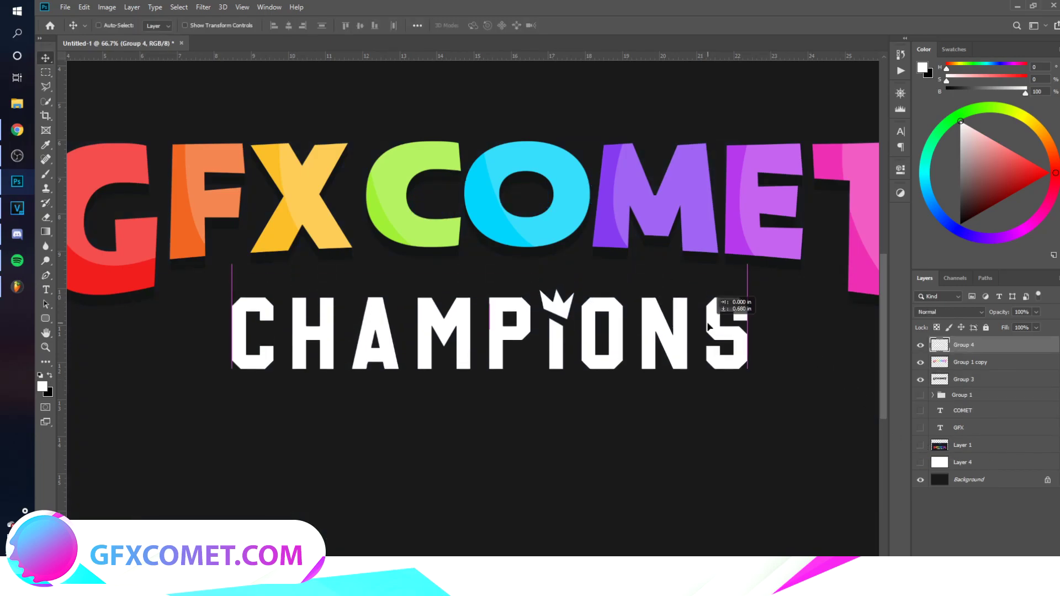
pyautogui.hotkey('ctrl', '-')
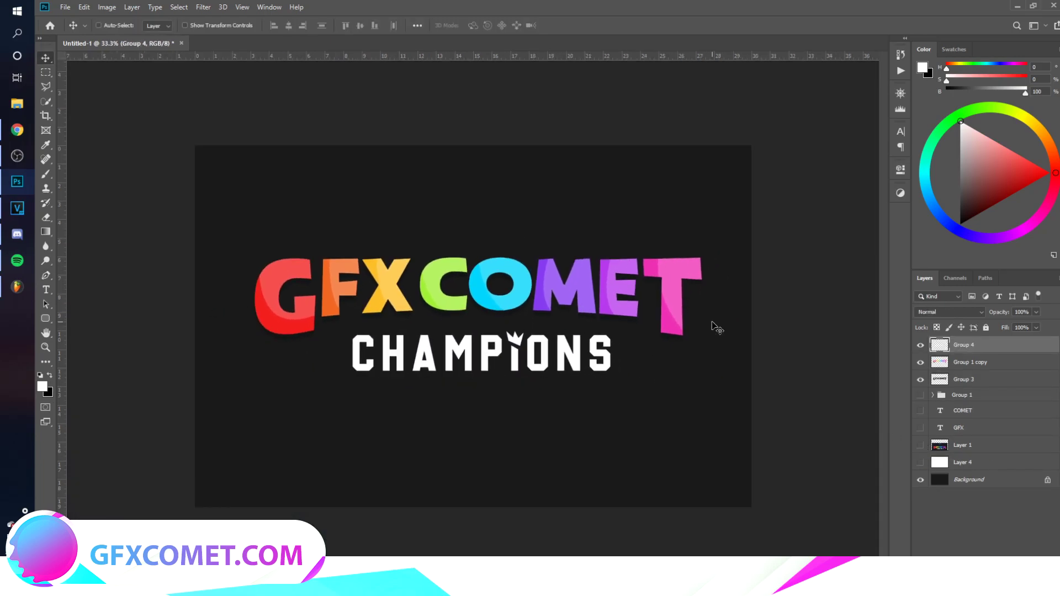
# Show the Blox Brawl reference, Layer 1, and reposition it just below the new CHAMPIONS subtitle for comparison
pyautogui.click(920, 445)
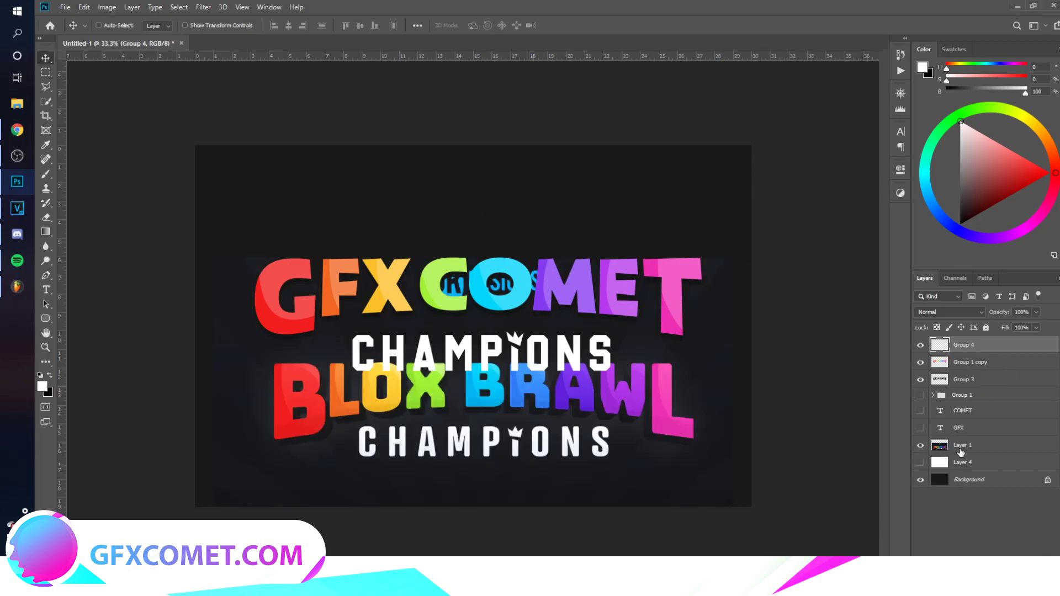
pyautogui.click(961, 451)
pyautogui.moveTo(686, 429)
pyautogui.mouseDown()
pyautogui.moveTo(670, 433)
pyautogui.moveTo(691, 445)
pyautogui.mouseUp()
pyautogui.hotkey('ctrl', '+')
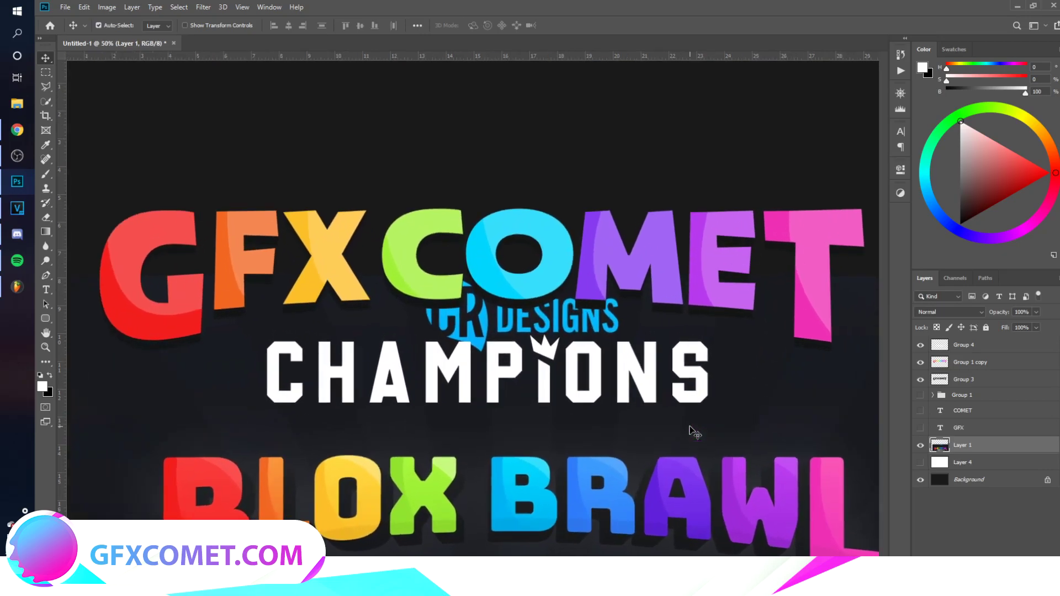
pyautogui.hotkey('ctrl', '+')
pyautogui.scroll(-5, 688, 401)
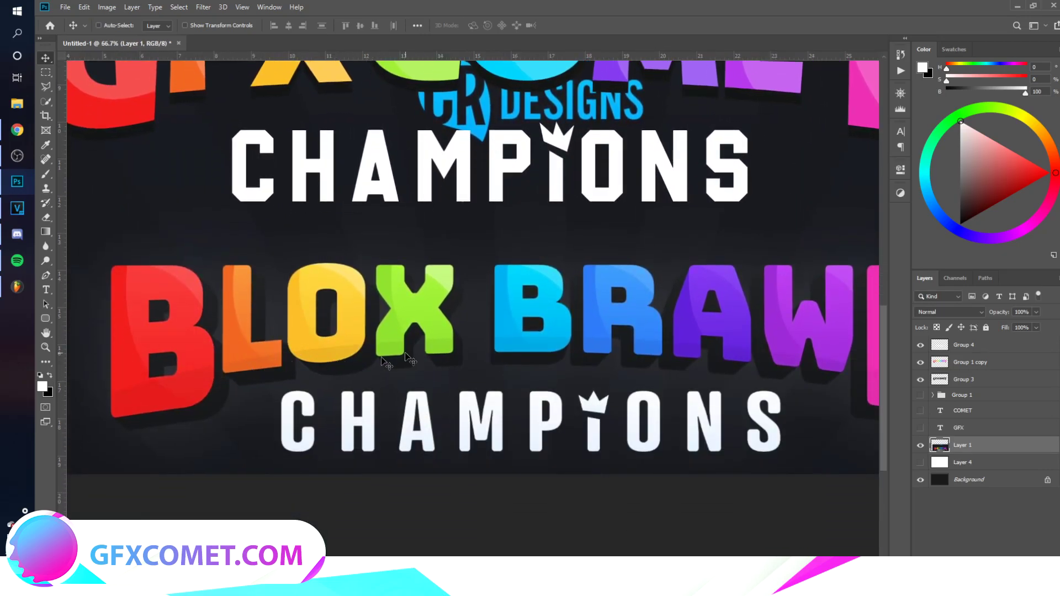
pyautogui.moveTo(417, 389); pyautogui.dragTo(437, 359)
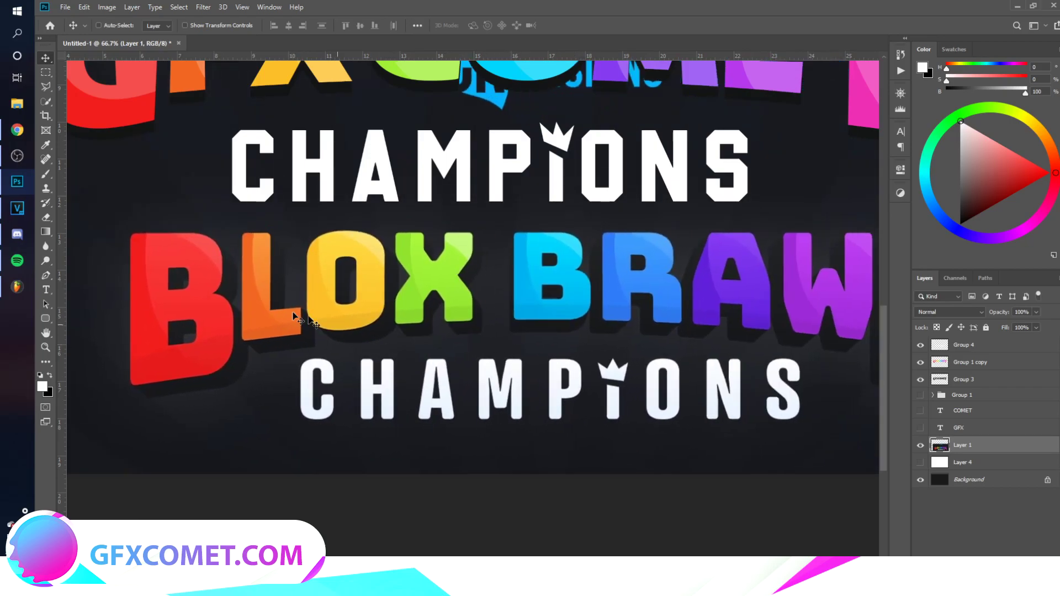
pyautogui.click(46, 275)
pyautogui.scroll(2, 237, 376)
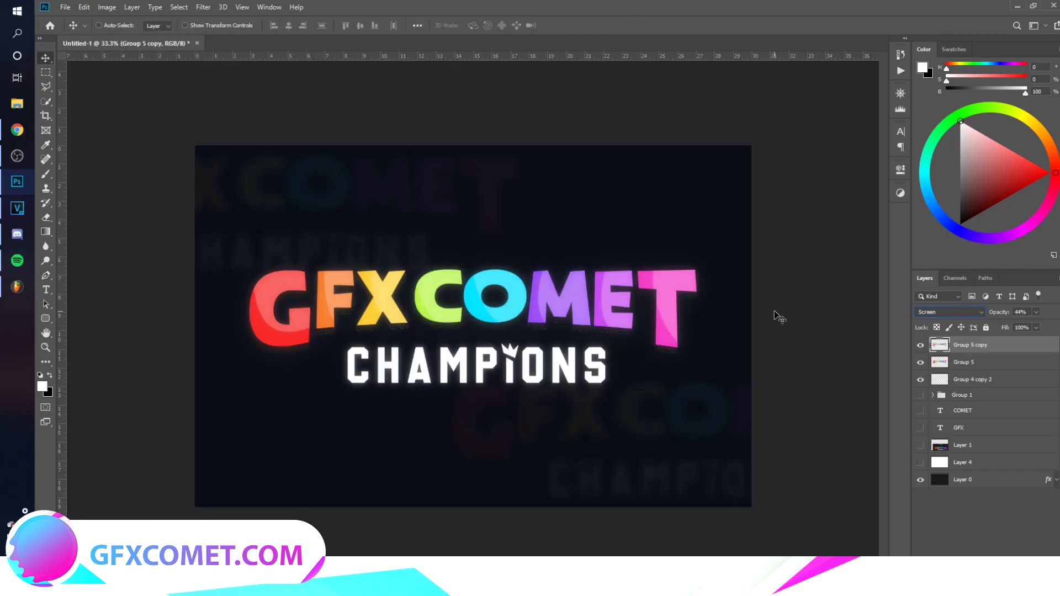
# Show the reference, Layer 1, and move it about 3.15 in left and 6.62 in down, clear of the glowing logo
pyautogui.click(920, 445)
pyautogui.click(963, 445)
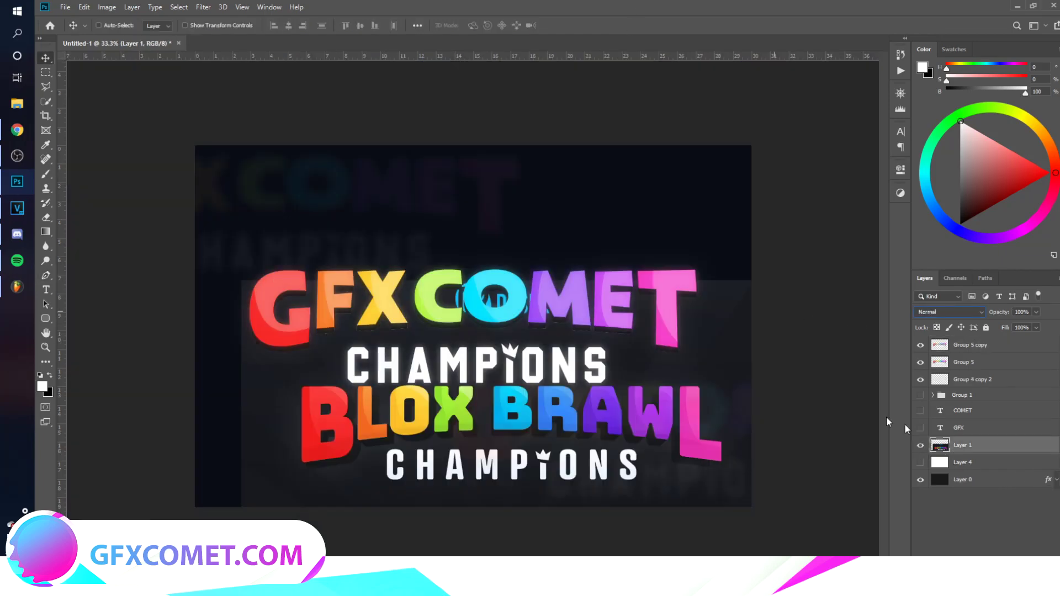
pyautogui.moveTo(549, 416); pyautogui.dragTo(490, 537)
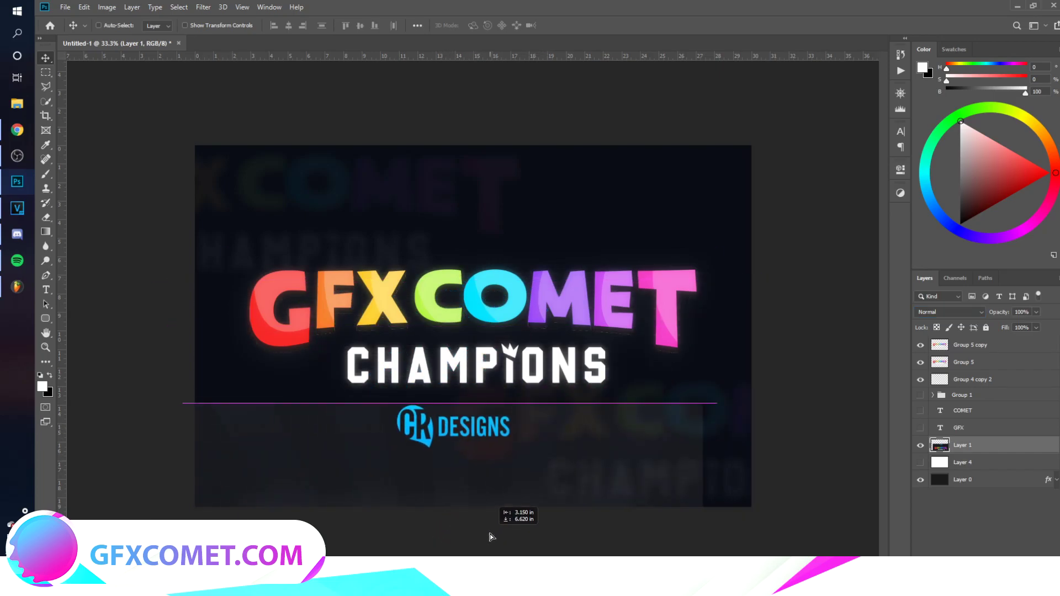